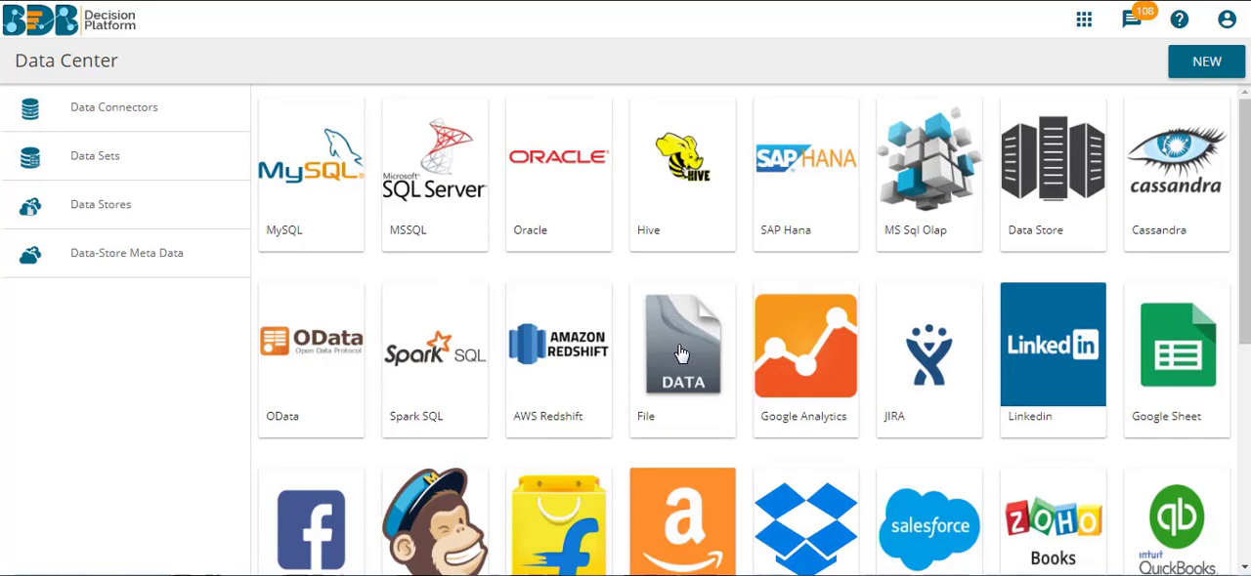
Create a File data connector named File_Connector and save it.
left_click(680, 346)
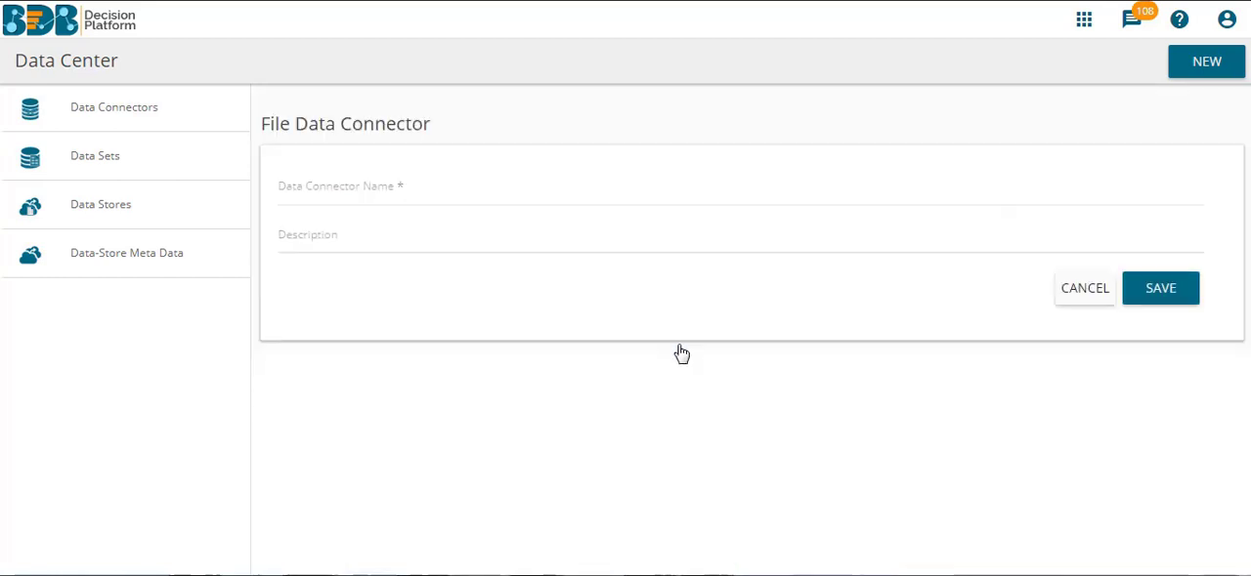
left_click(362, 184)
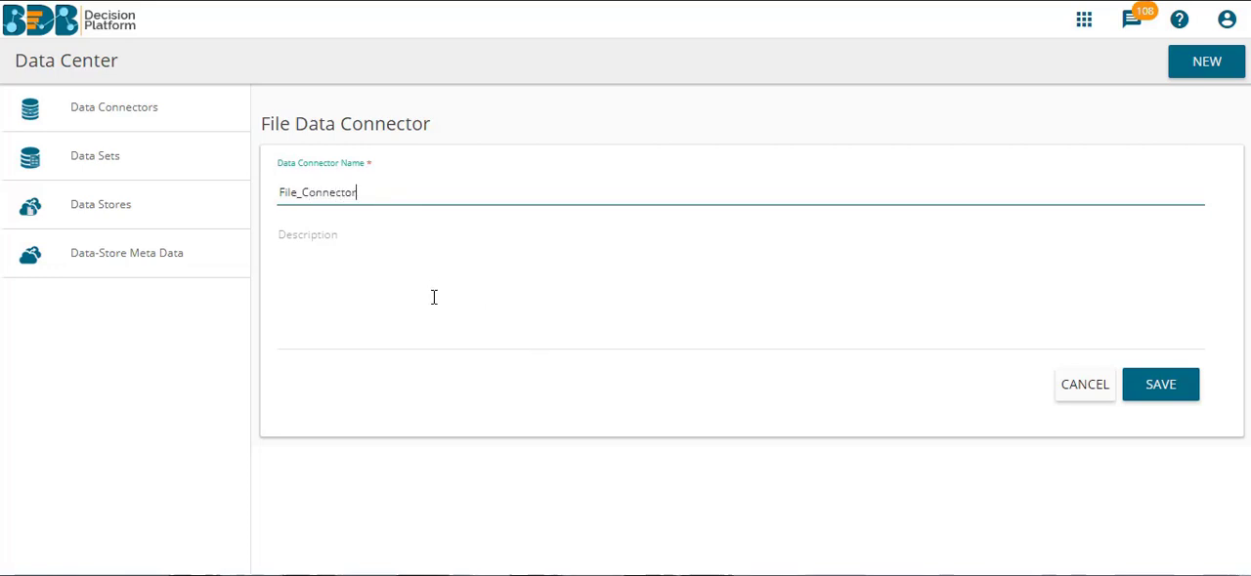
left_click(1161, 409)
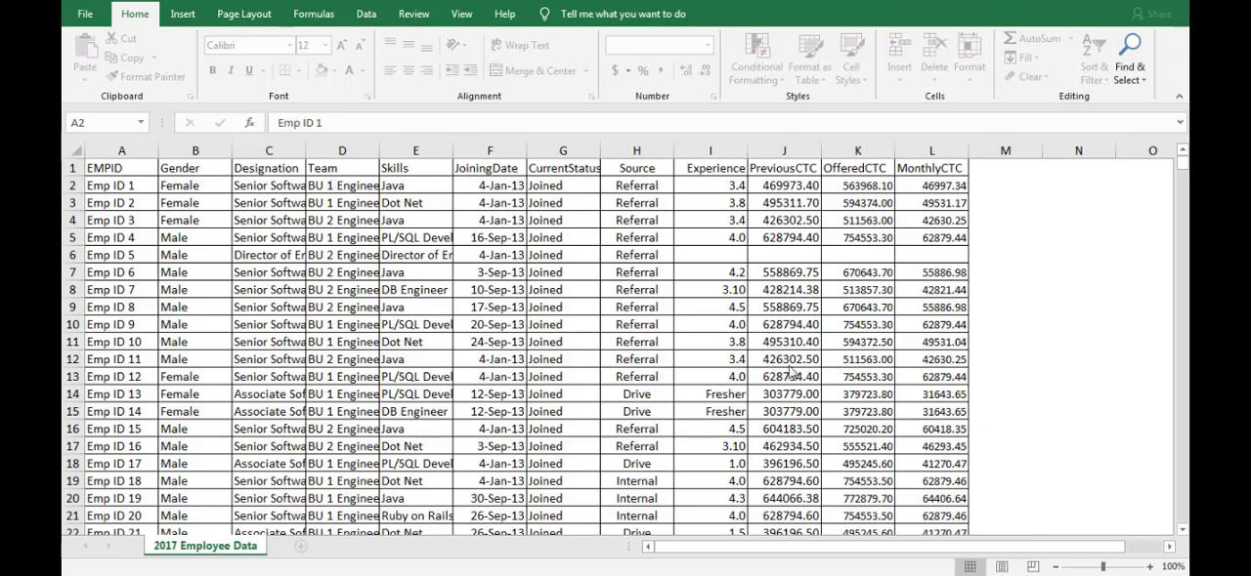
Start a new data store on File_Connector named Hiring_Data_Store, with Hiring Data_Demo.xlsx as its source file.
scroll(1107, 289, "down", 17)
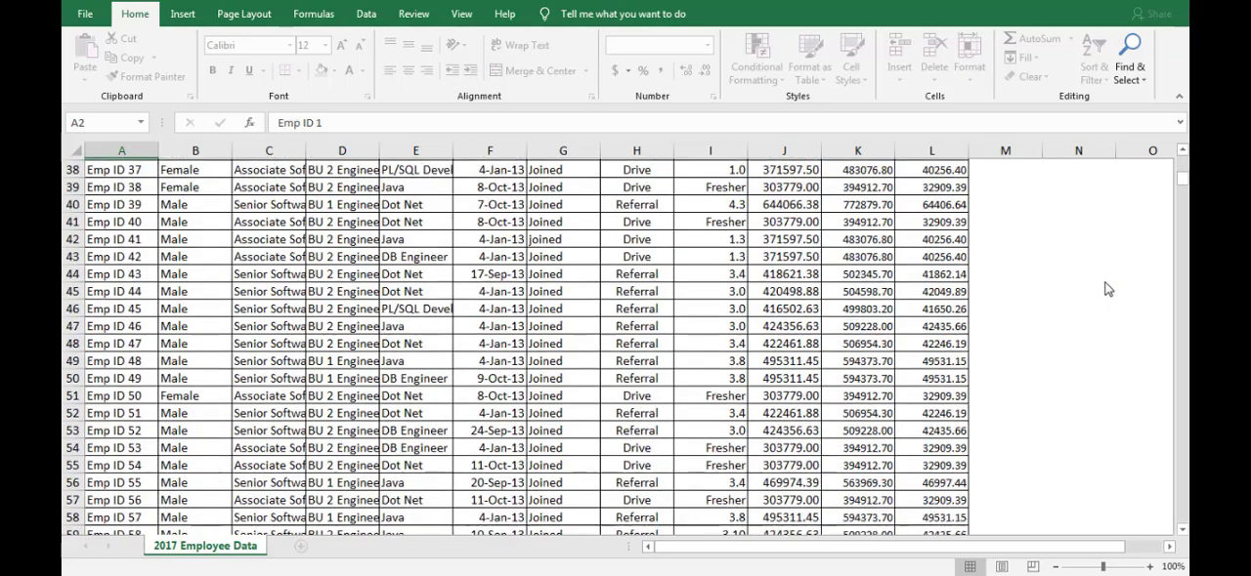
scroll(1107, 290, "down", 2)
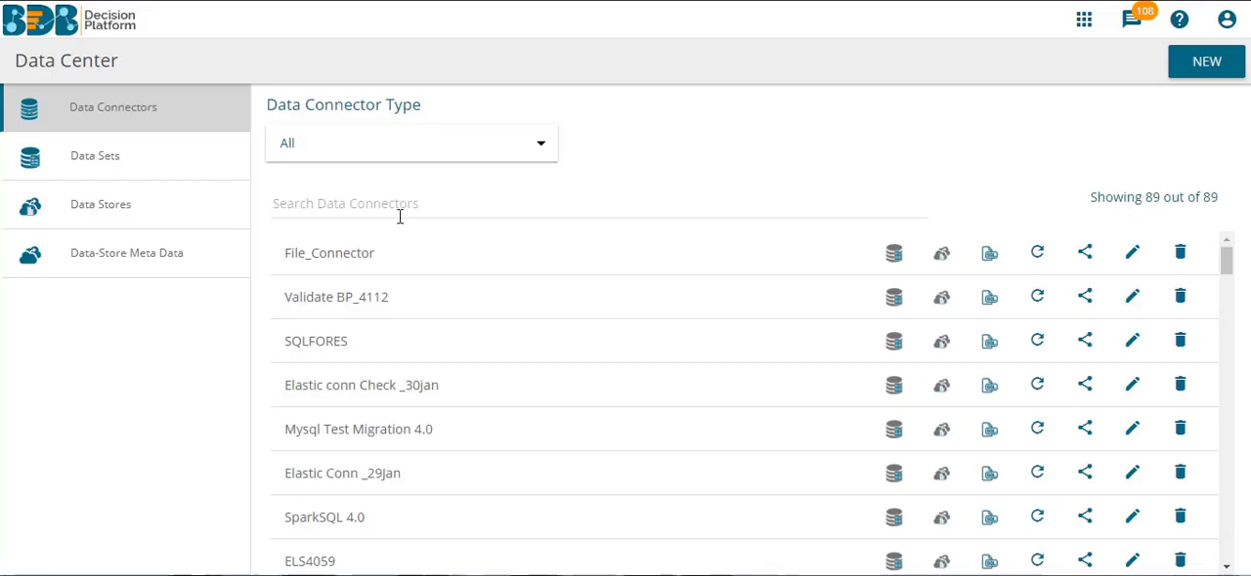
mouse_move(316, 249)
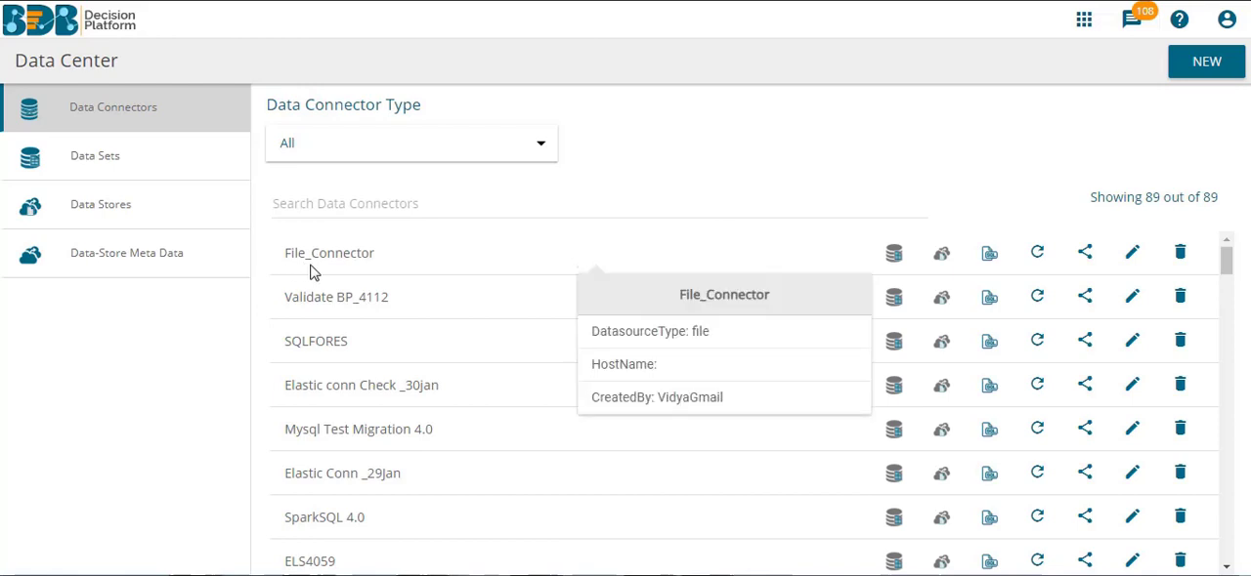
left_click(942, 257)
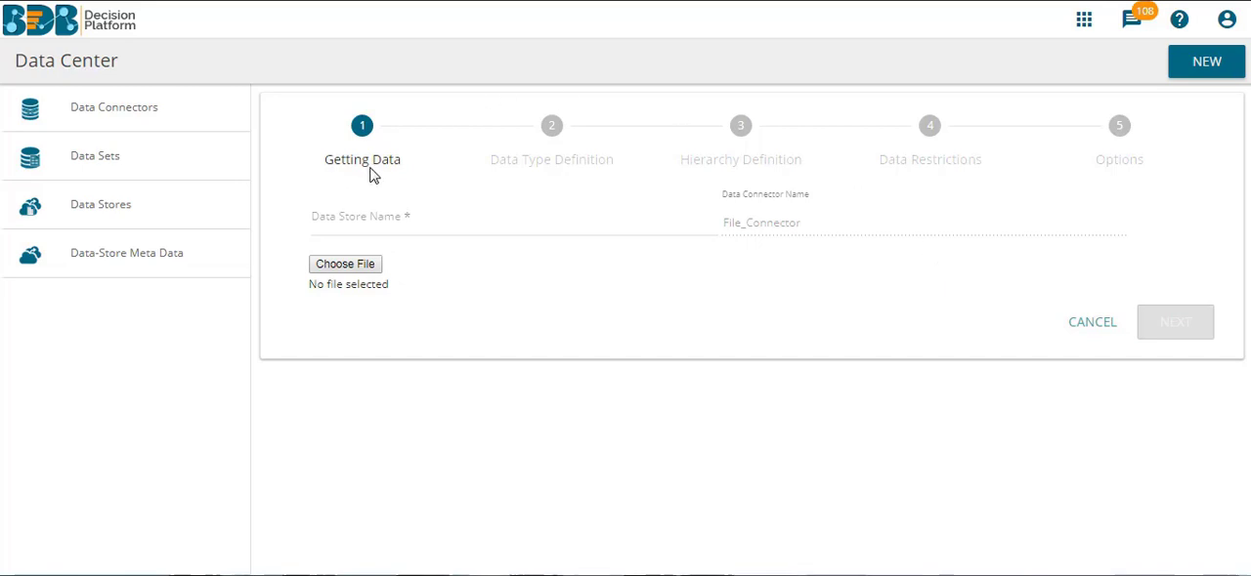
left_click(358, 214)
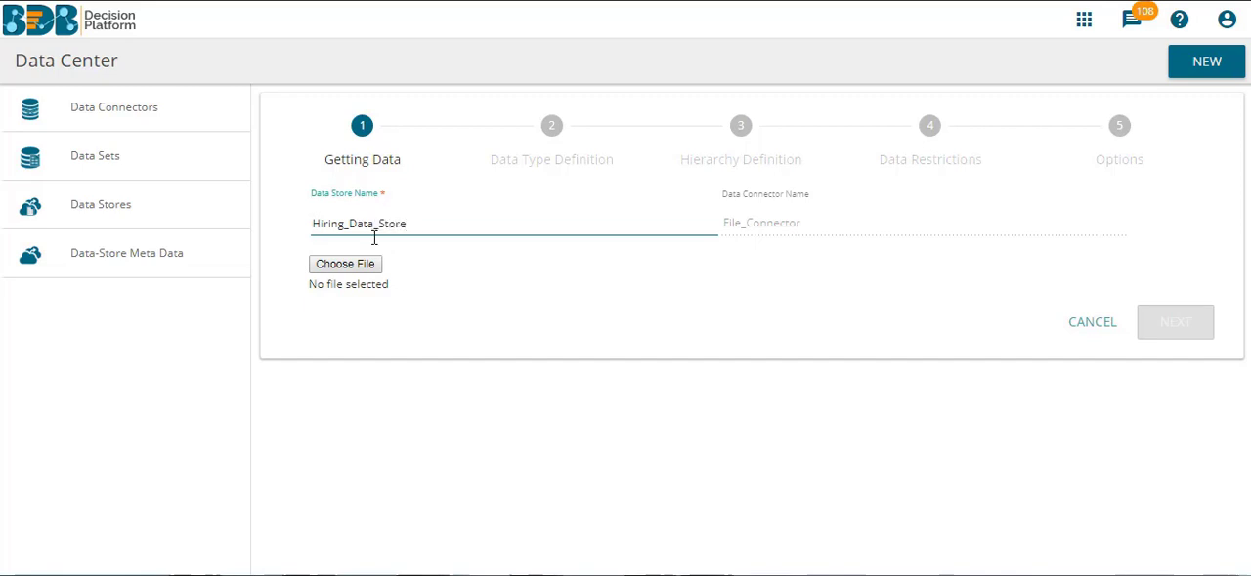
left_click(352, 266)
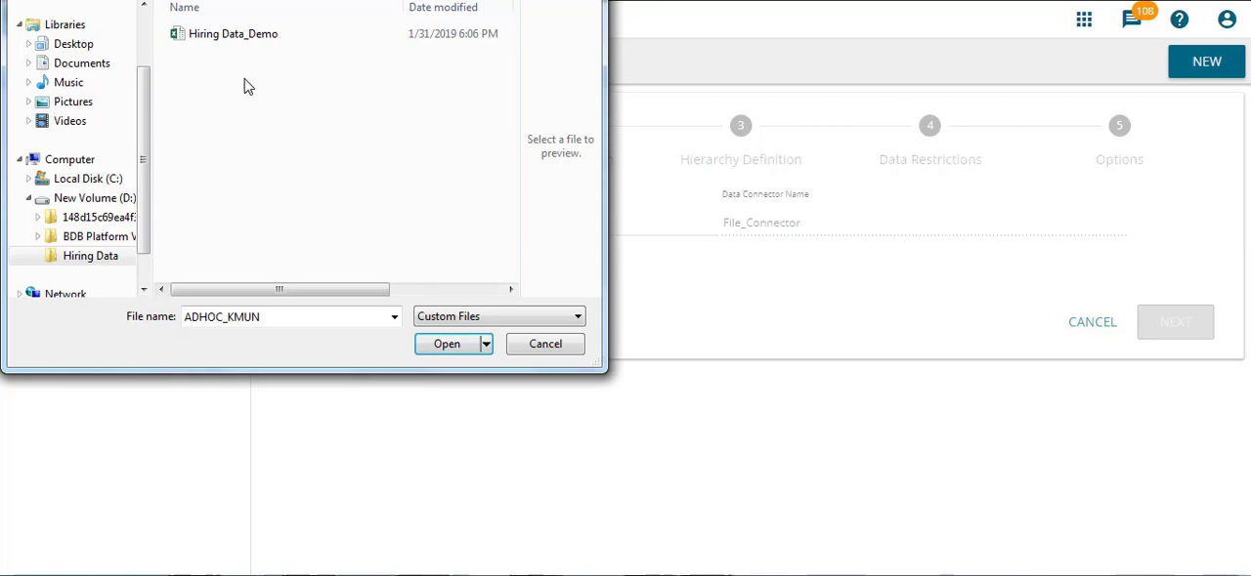
left_click(285, 38)
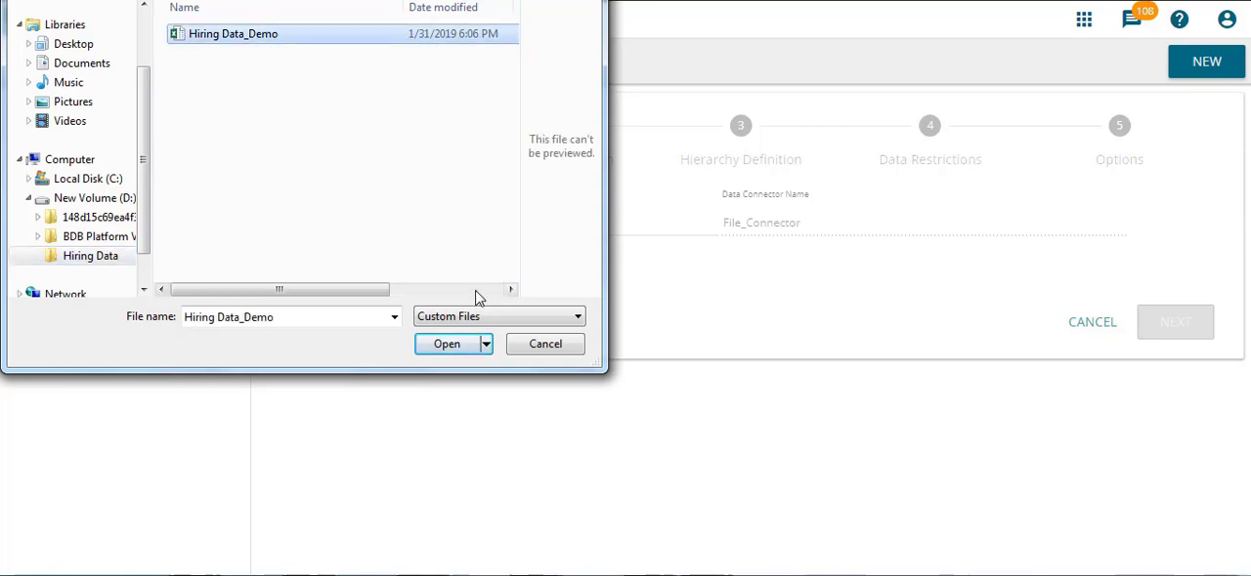
left_click(455, 350)
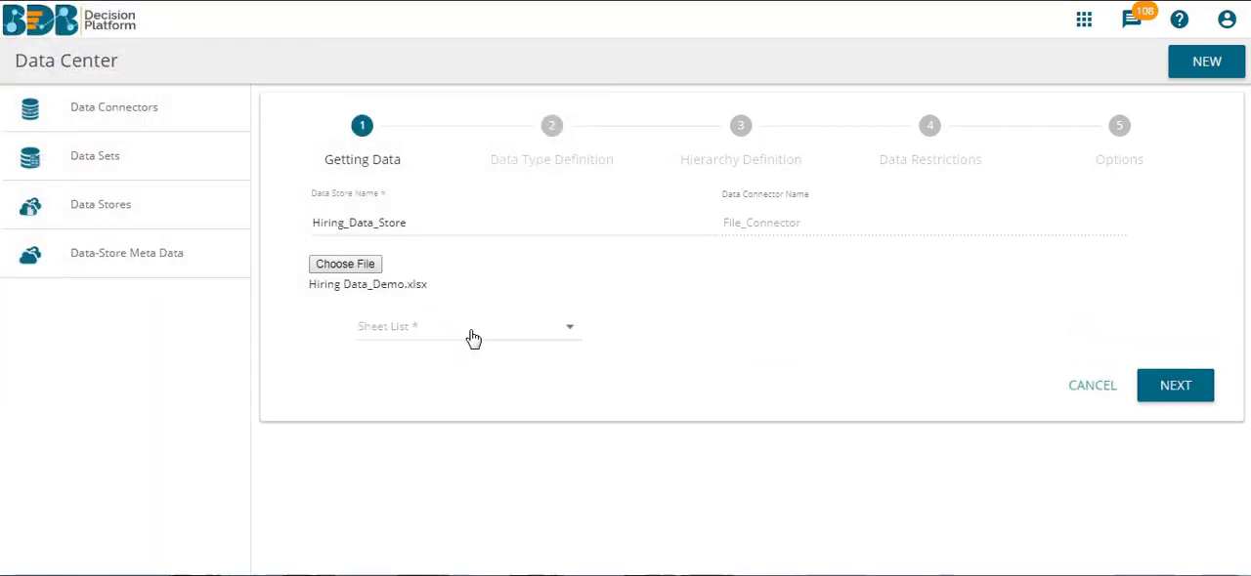
Use the 2017 Employee Data sheet as the data store's source and continue to the data type definition.
left_click(469, 338)
left_click(448, 338)
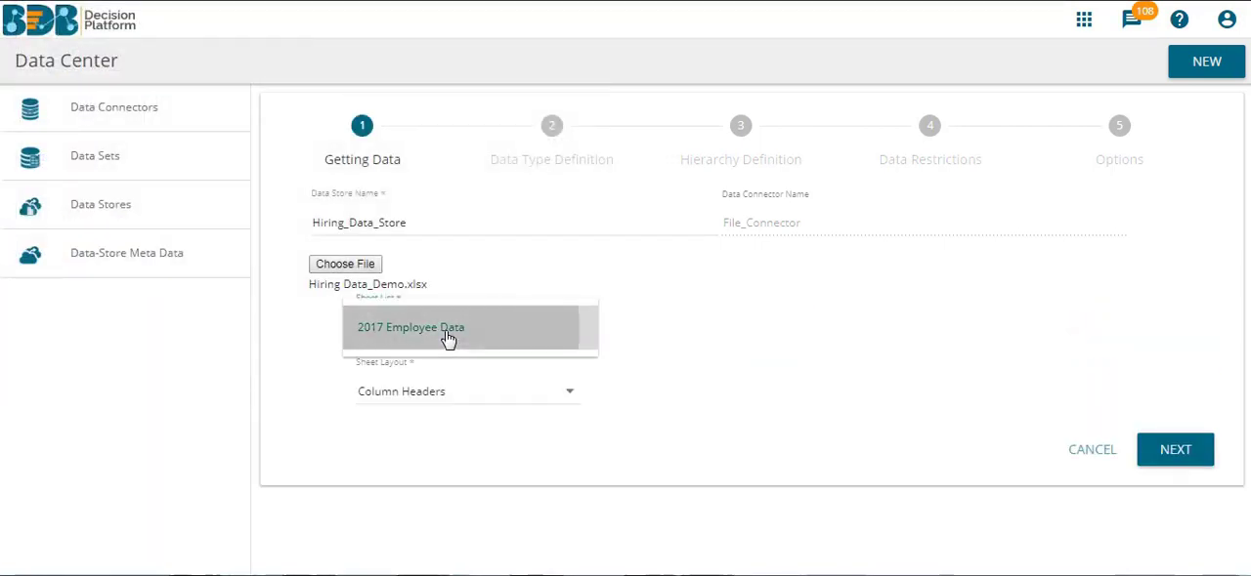
left_click(1196, 450)
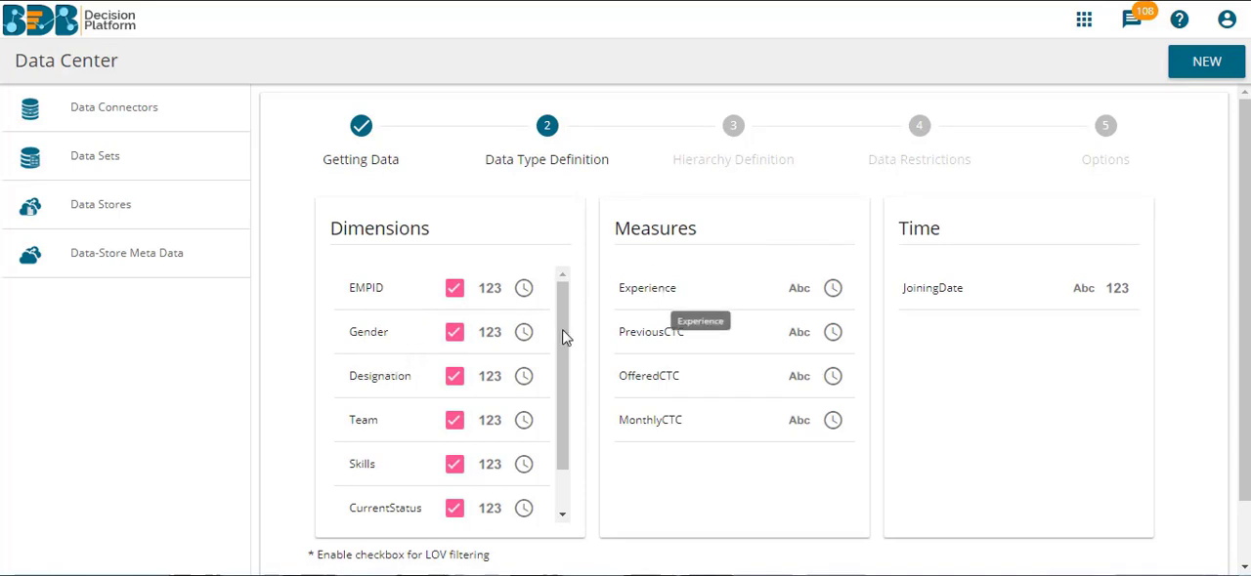
Finish Hiring_Data_Store with the default data types and no hierarchy or data restrictions, and check its latest schedule status.
scroll(1247, 381, "down", 2)
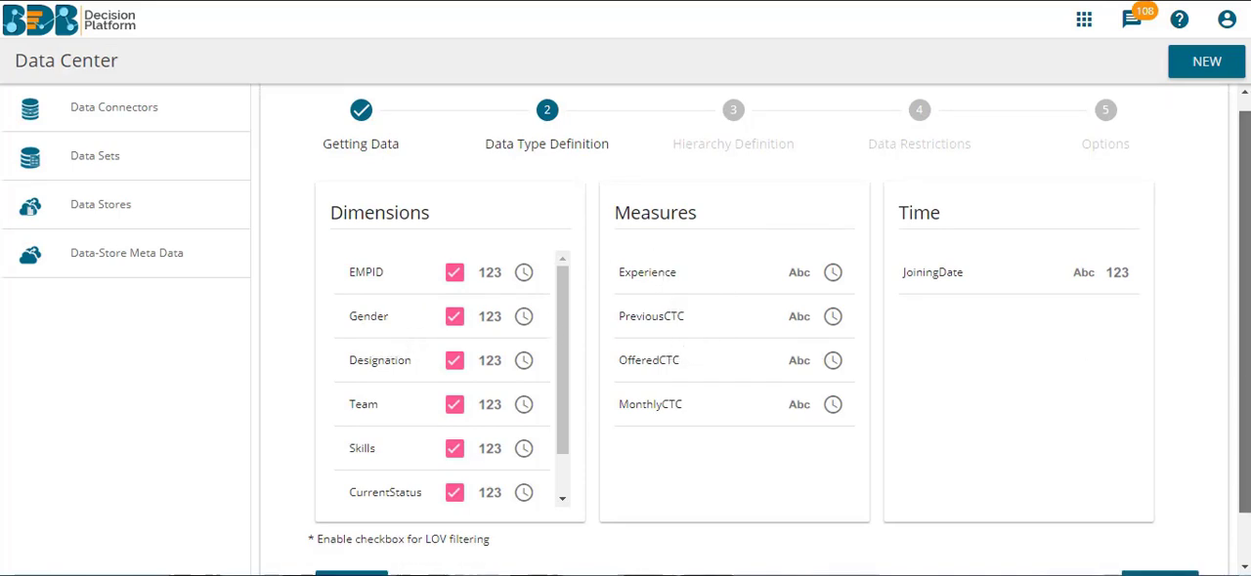
left_click(1159, 547)
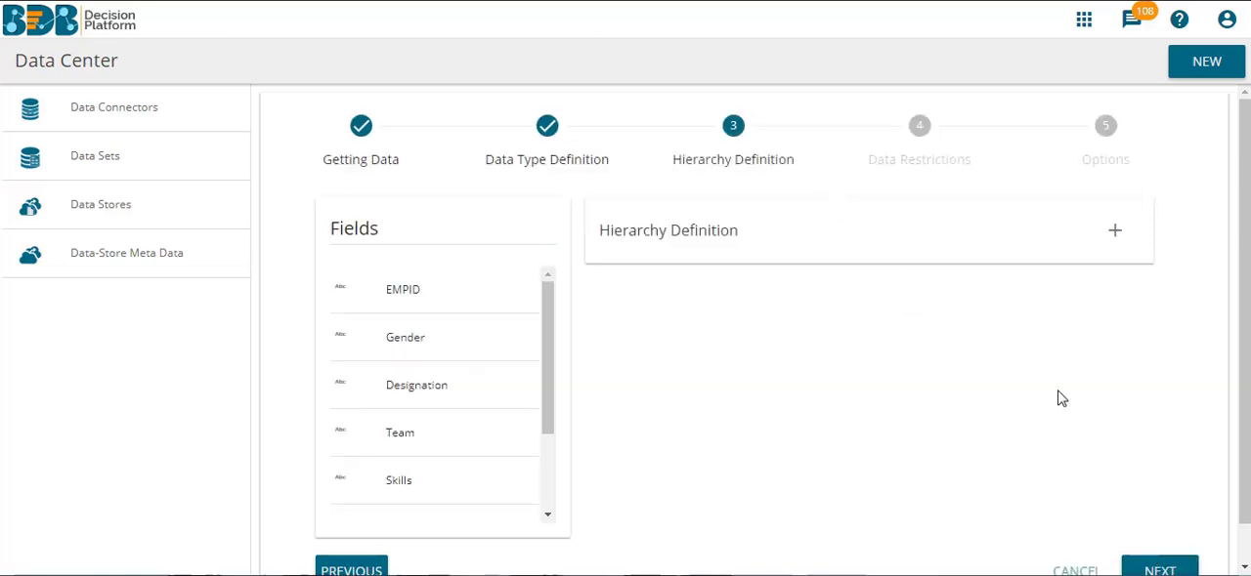
left_click(1162, 565)
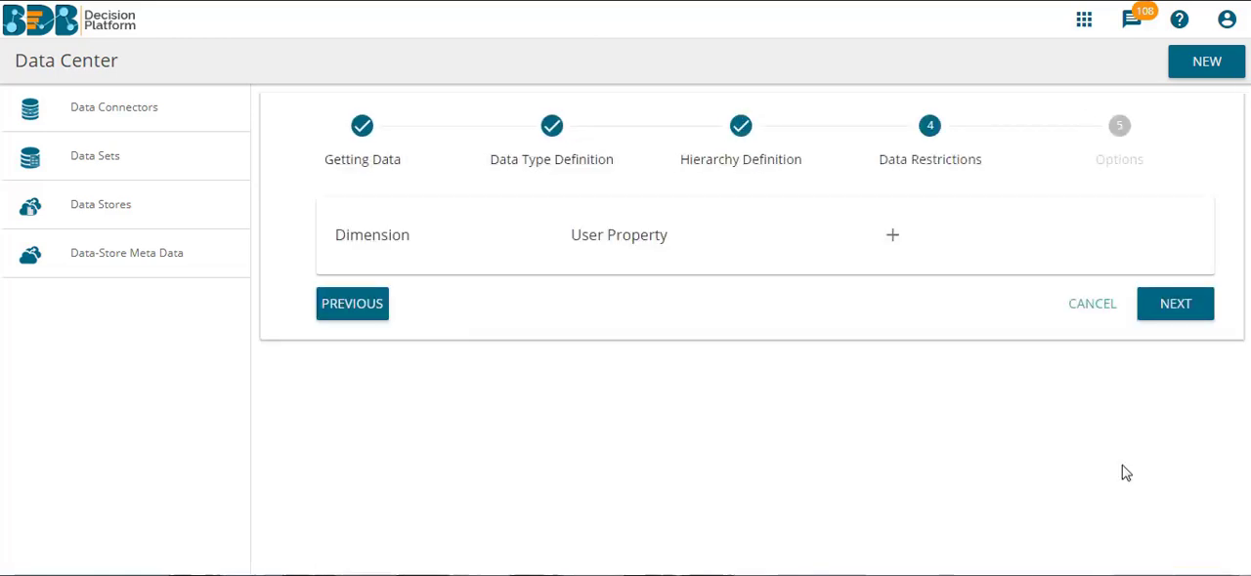
left_click(1183, 305)
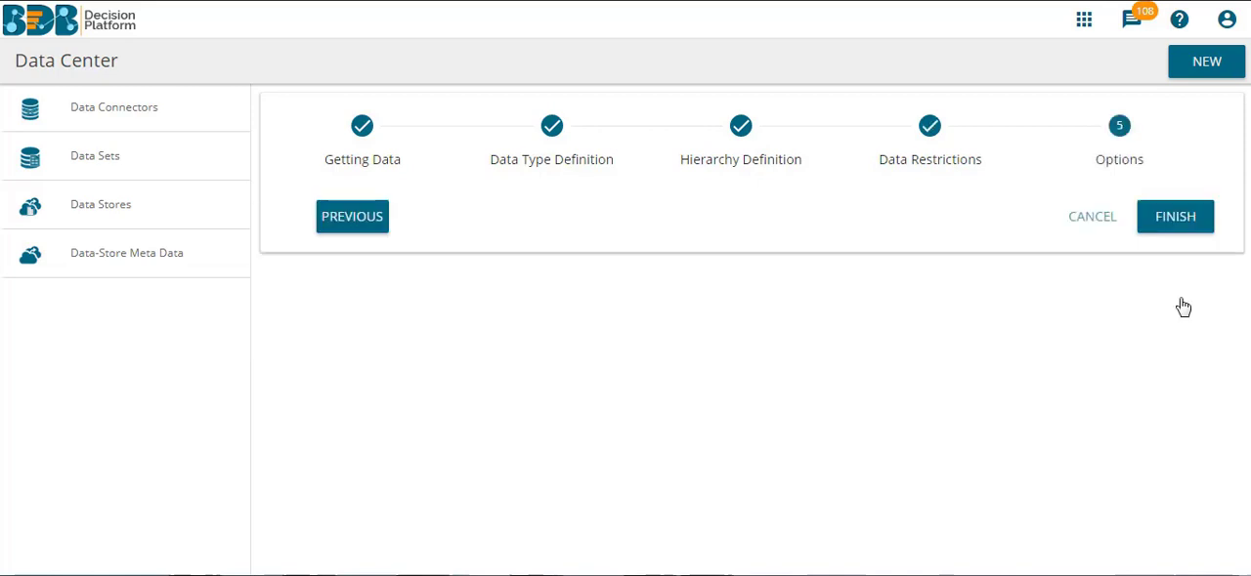
left_click(1165, 219)
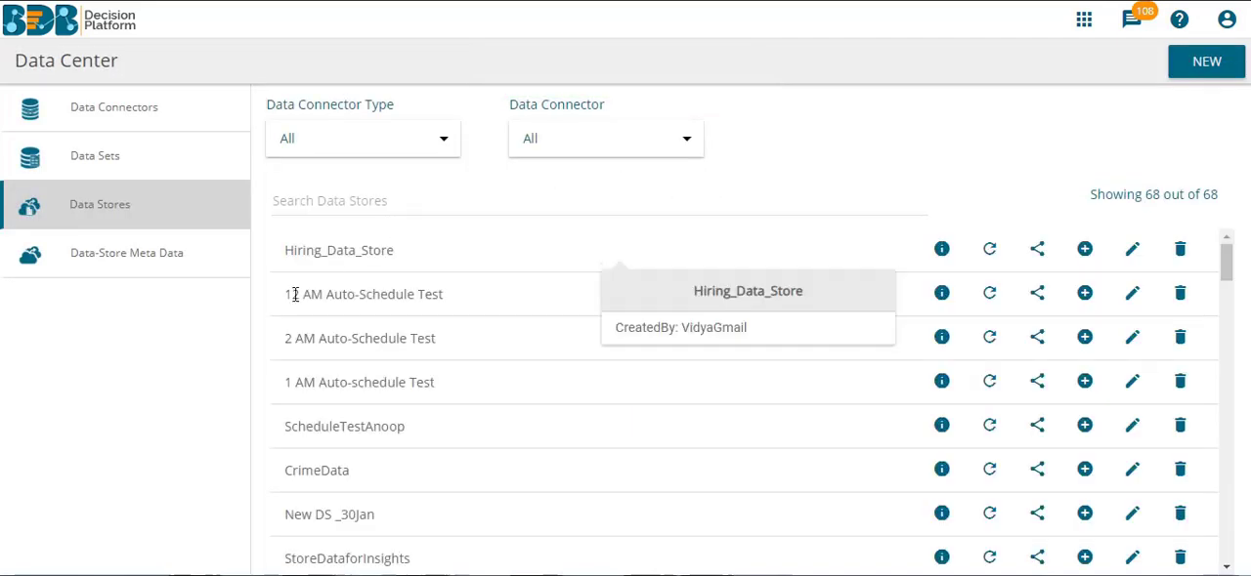
mouse_move(322, 271)
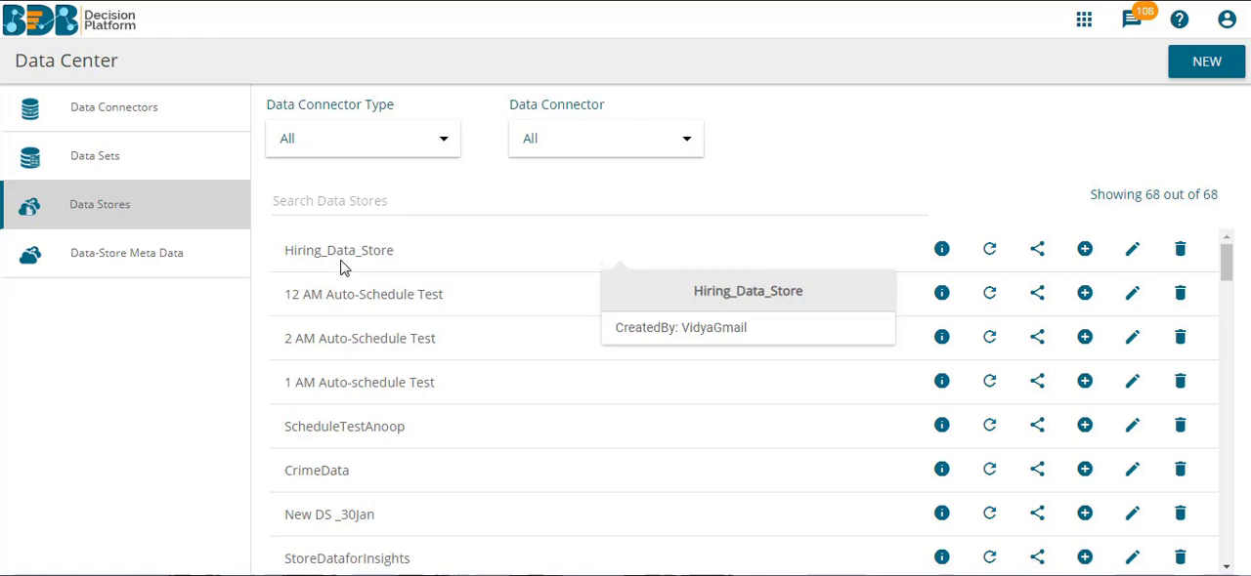
left_click(944, 252)
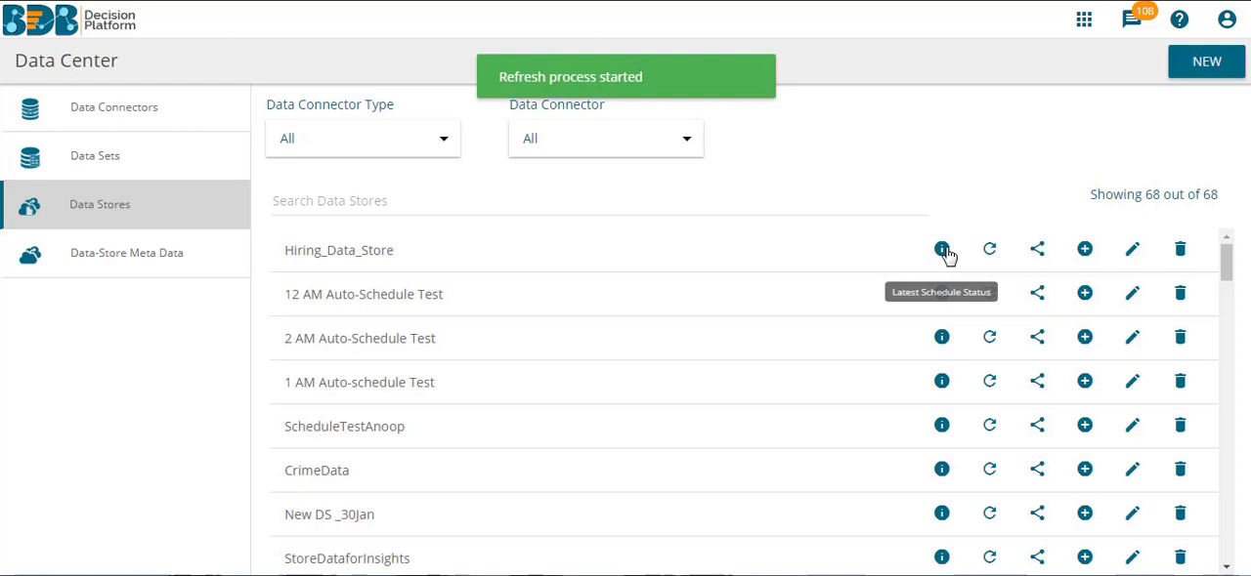
Create a new story named Hiring_Data_Report.
left_click(1083, 24)
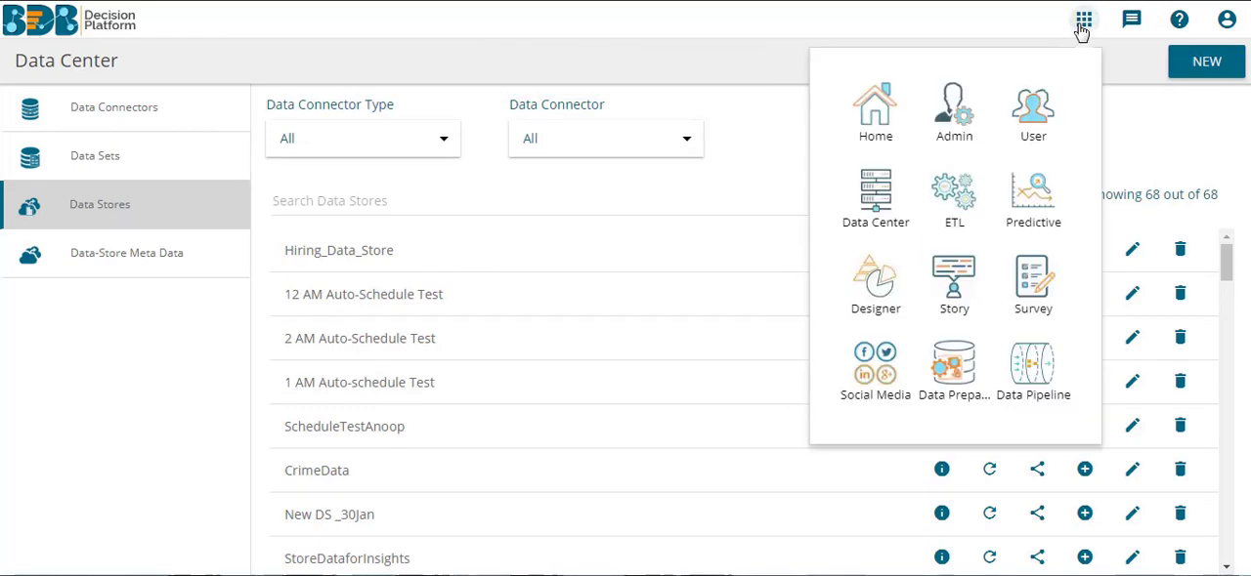
left_click(948, 309)
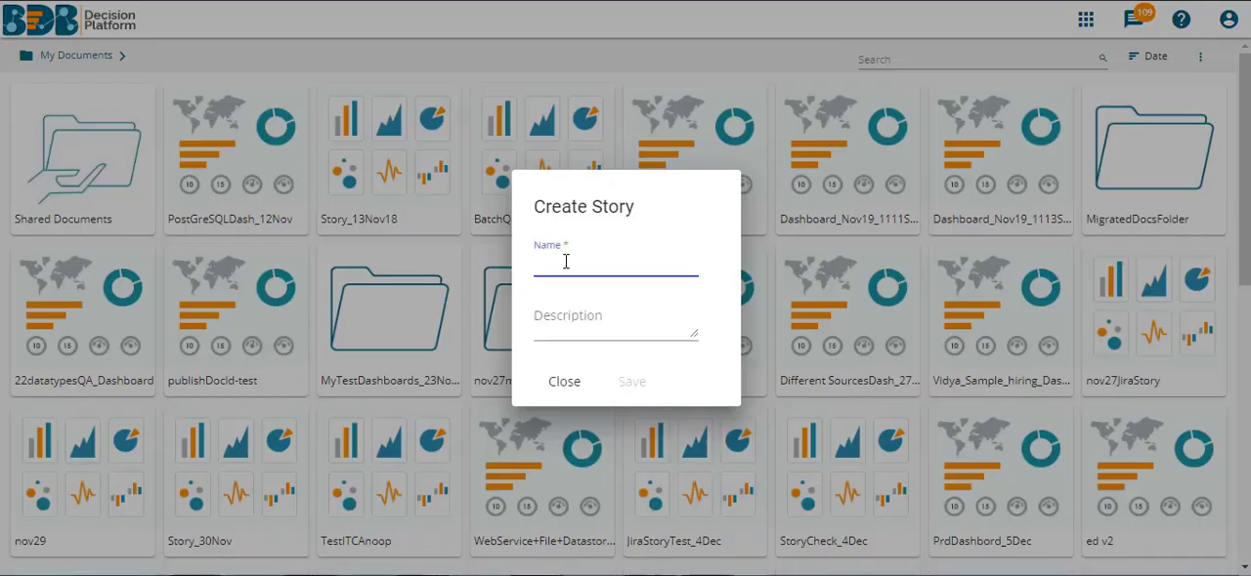
type("Hiri")
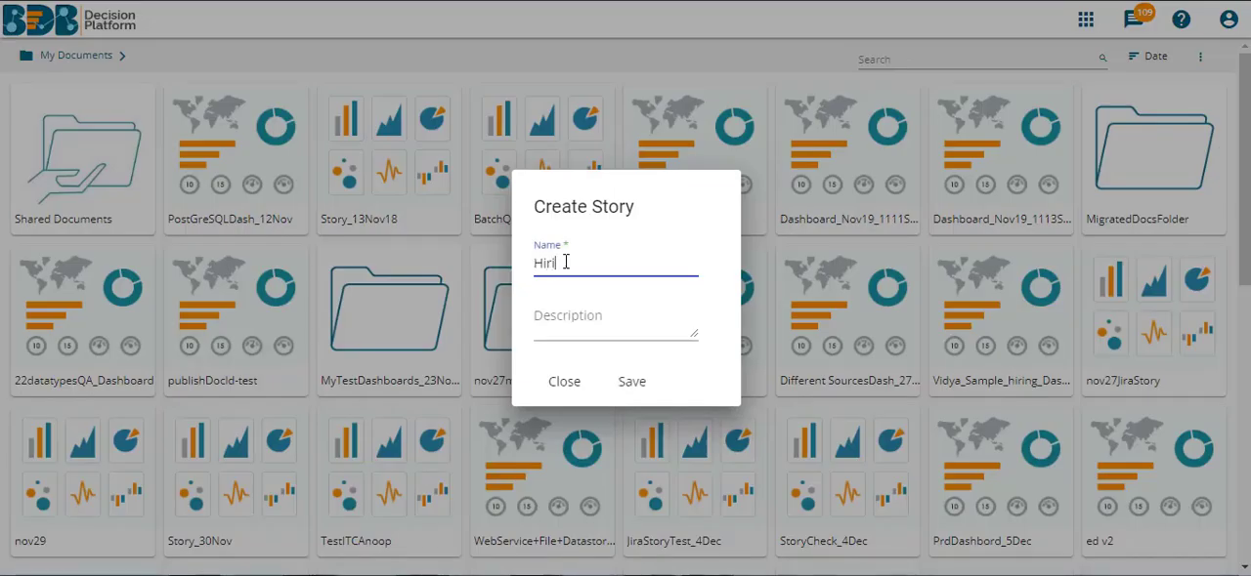
type("ng_Data_Report")
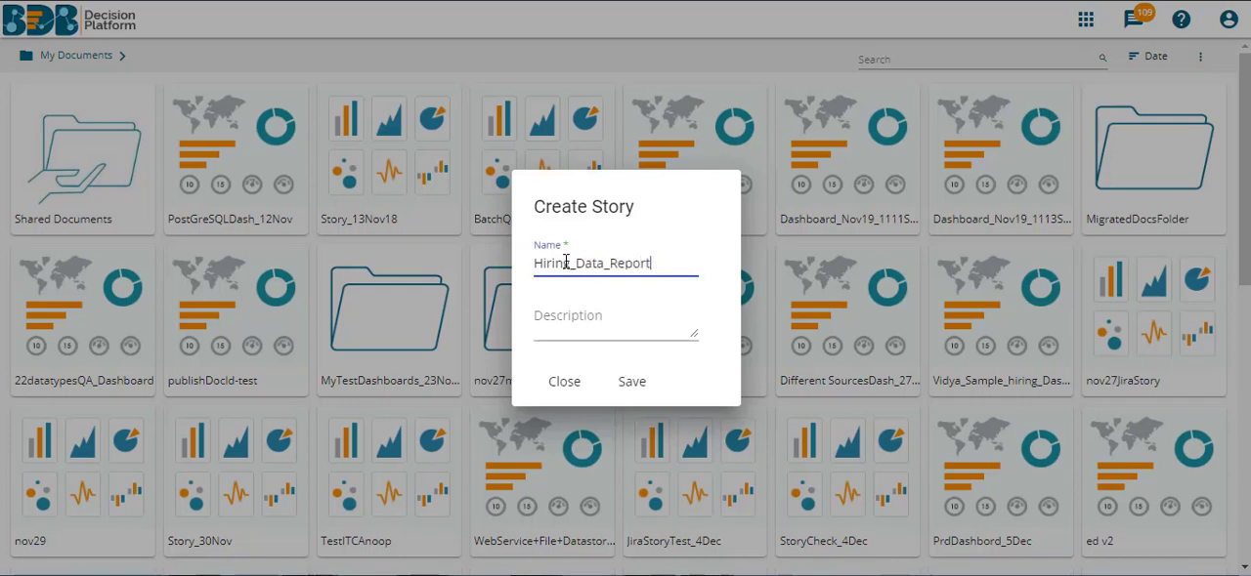
left_click(637, 379)
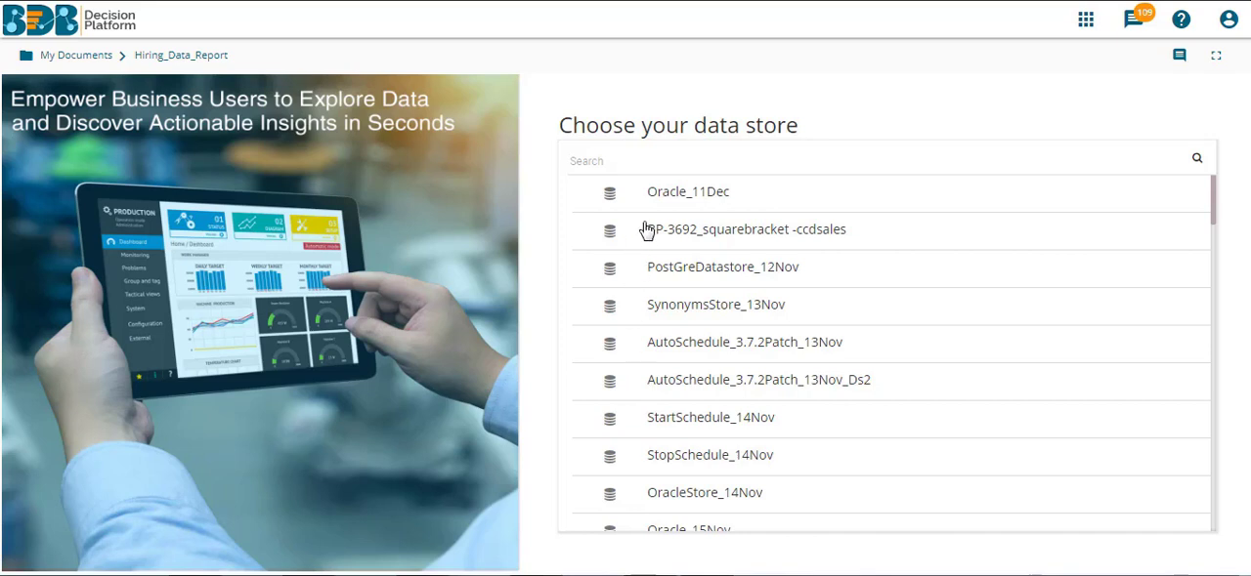
Search the data stores for Hiring, open the view designer on Hiring_Data_Store and end the introductory tour.
left_click(630, 168)
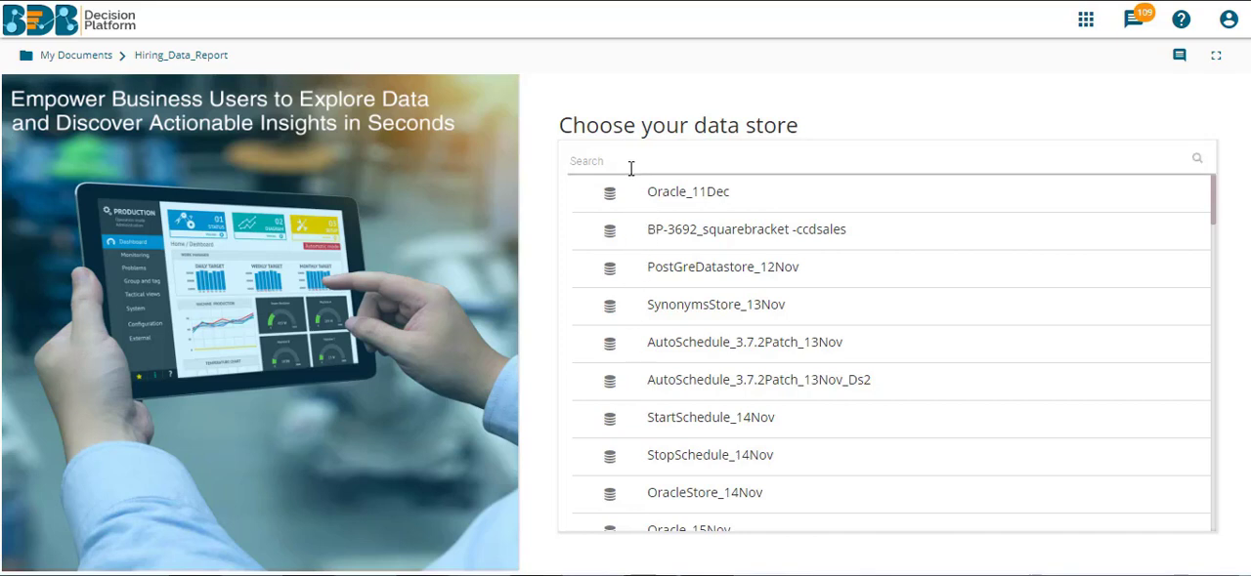
type("Hiring")
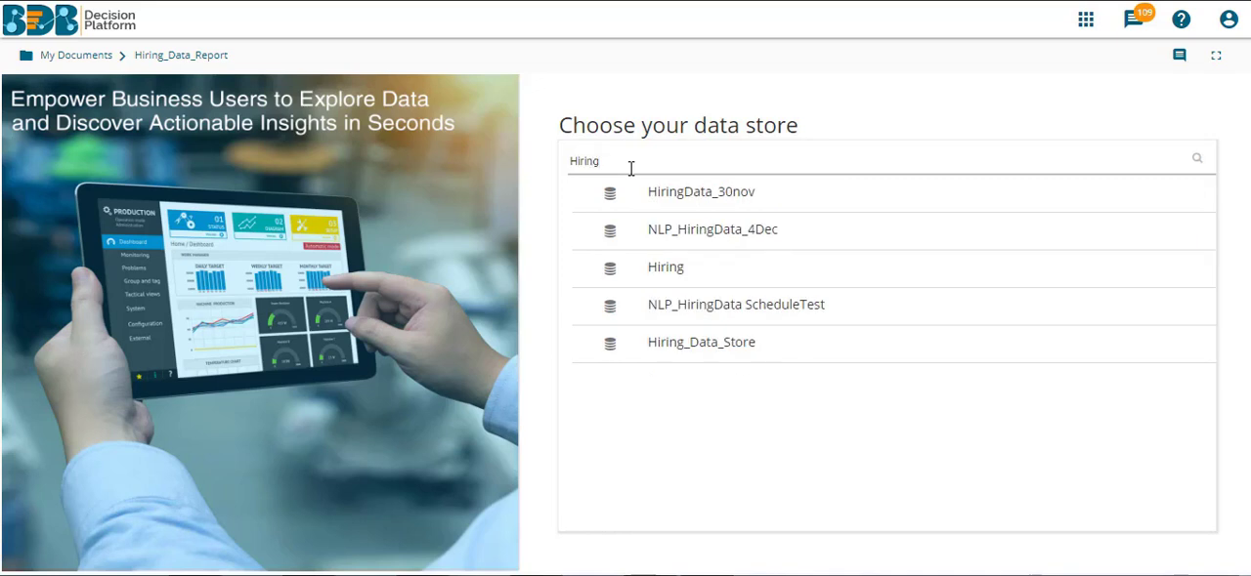
left_click(665, 350)
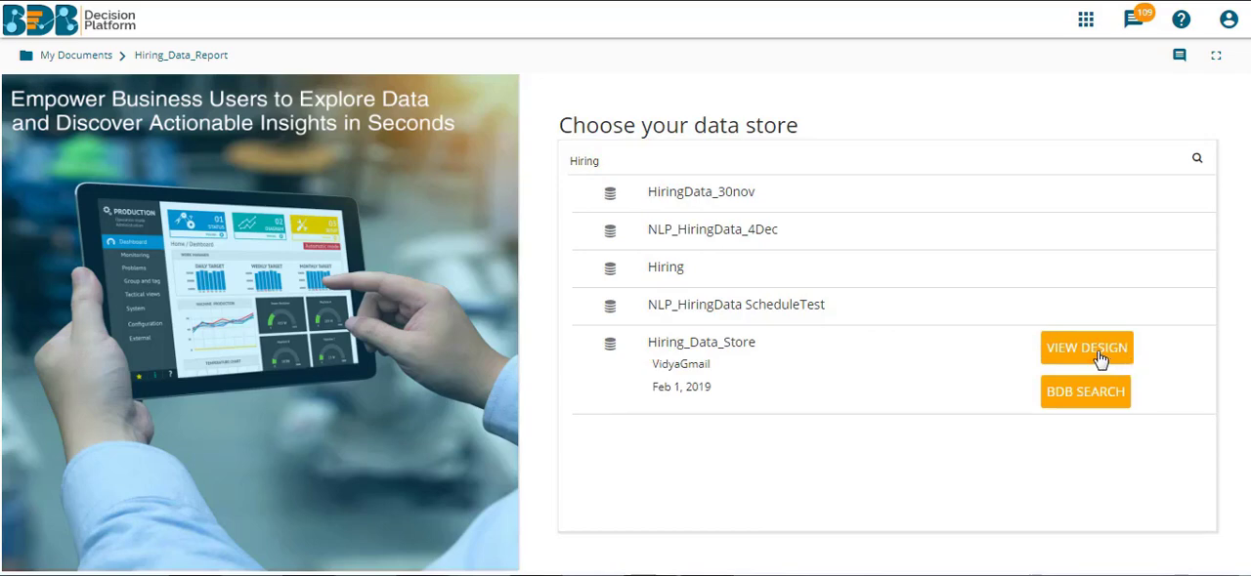
left_click(1101, 359)
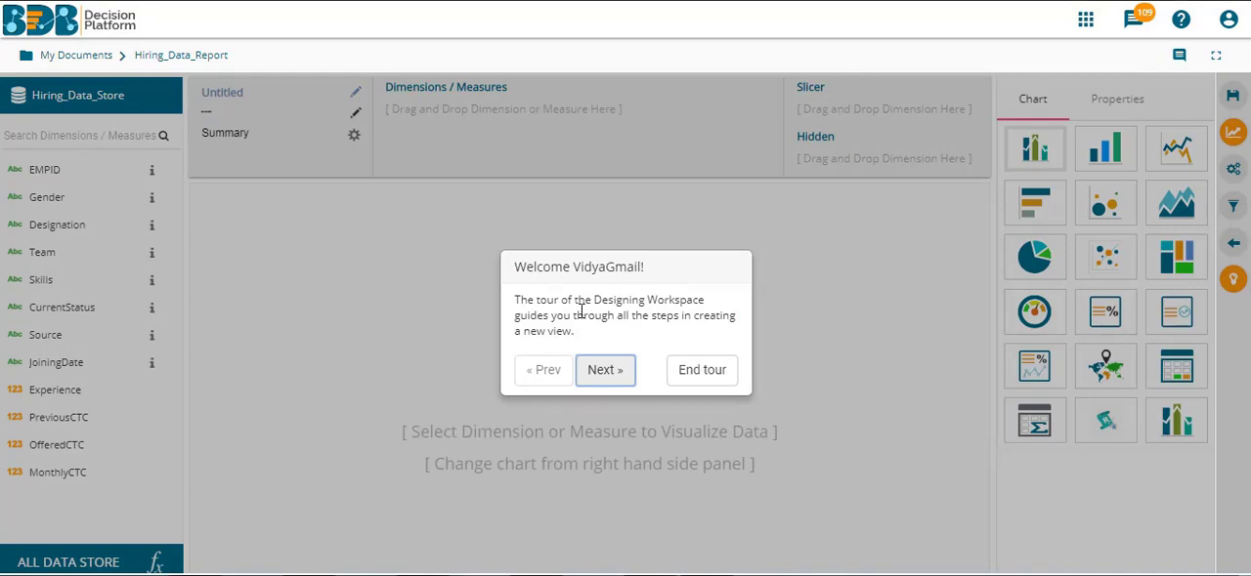
left_click(704, 371)
Add the Source dimension to a new view, display it as a Data Grid and save the view to the story.
left_click_drag(430, 221, 450, 154)
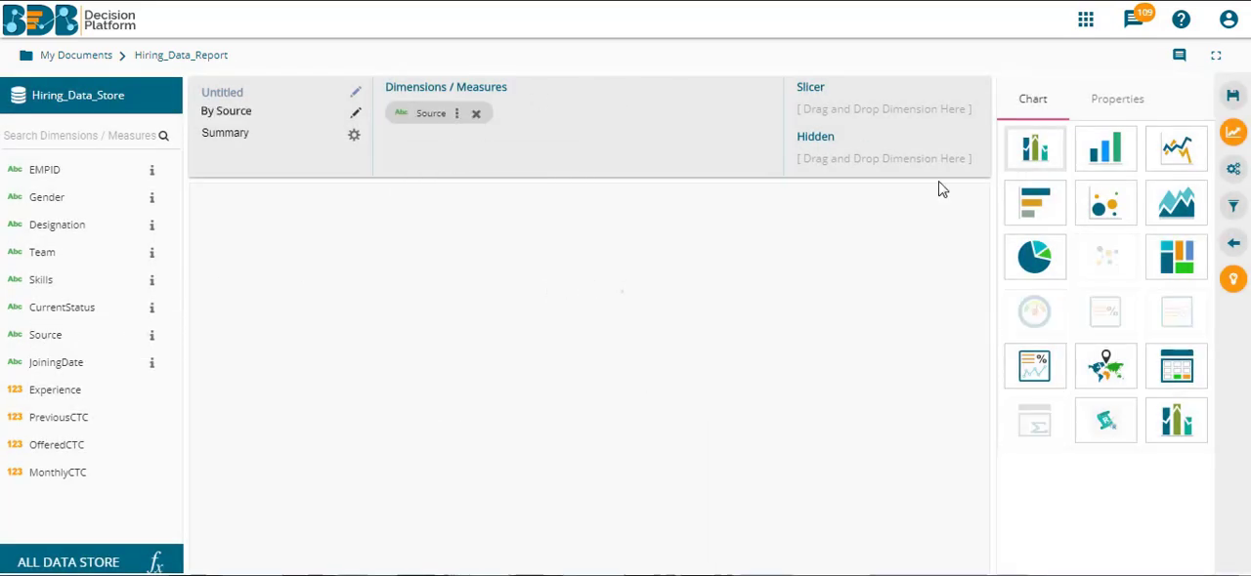
left_click(1172, 376)
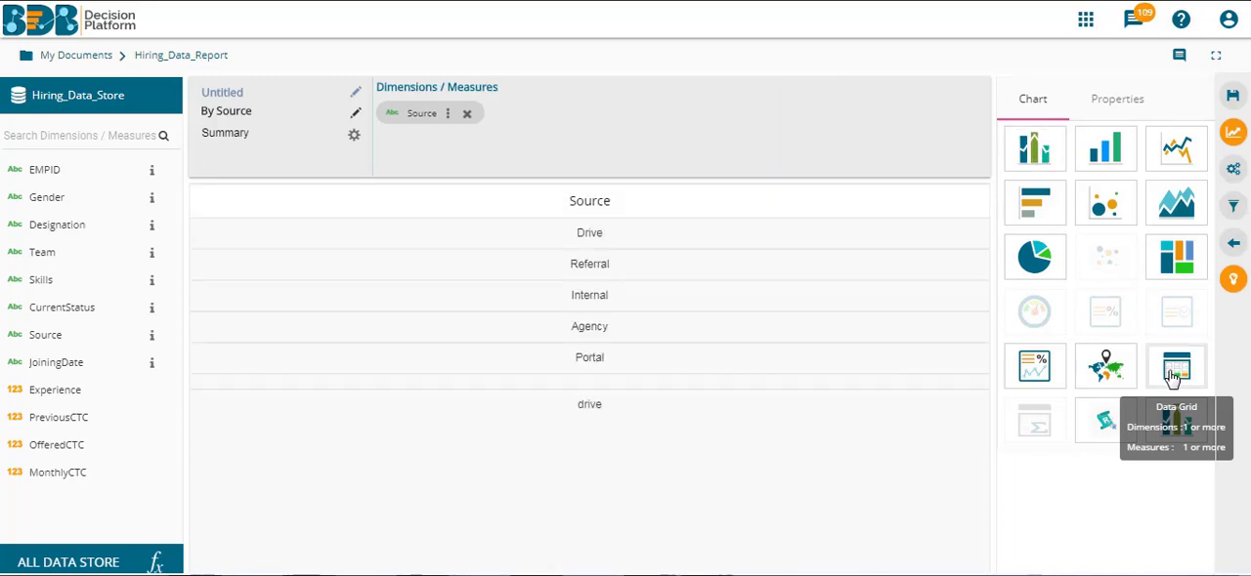
left_click(1233, 98)
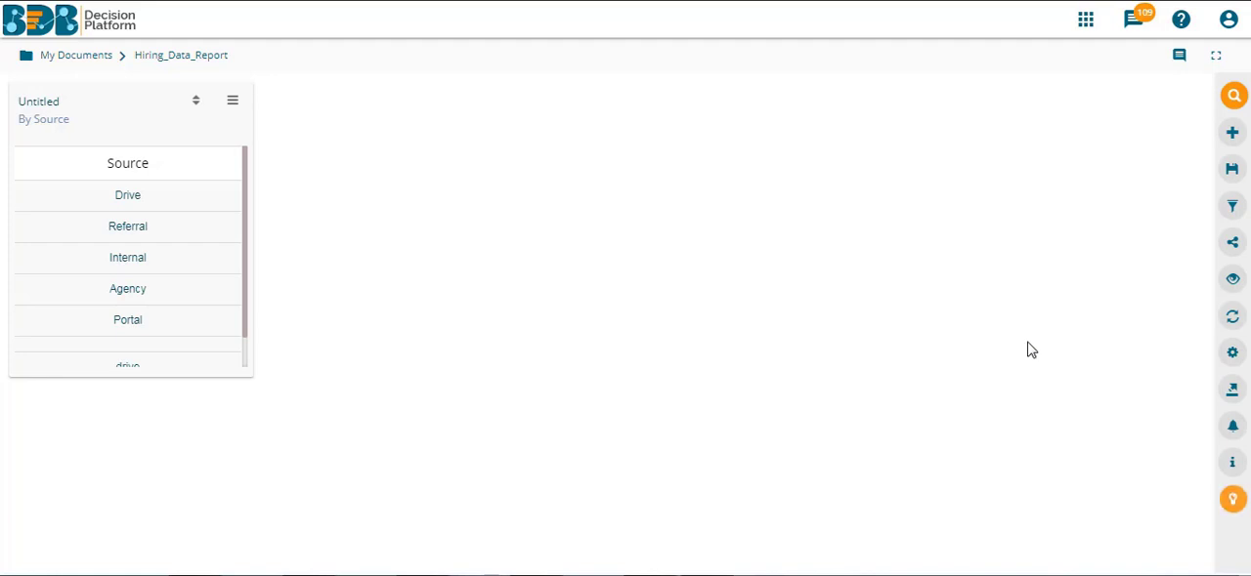
Examine the data store information for Hiring_Data_Store and return to the story.
left_click(1236, 474)
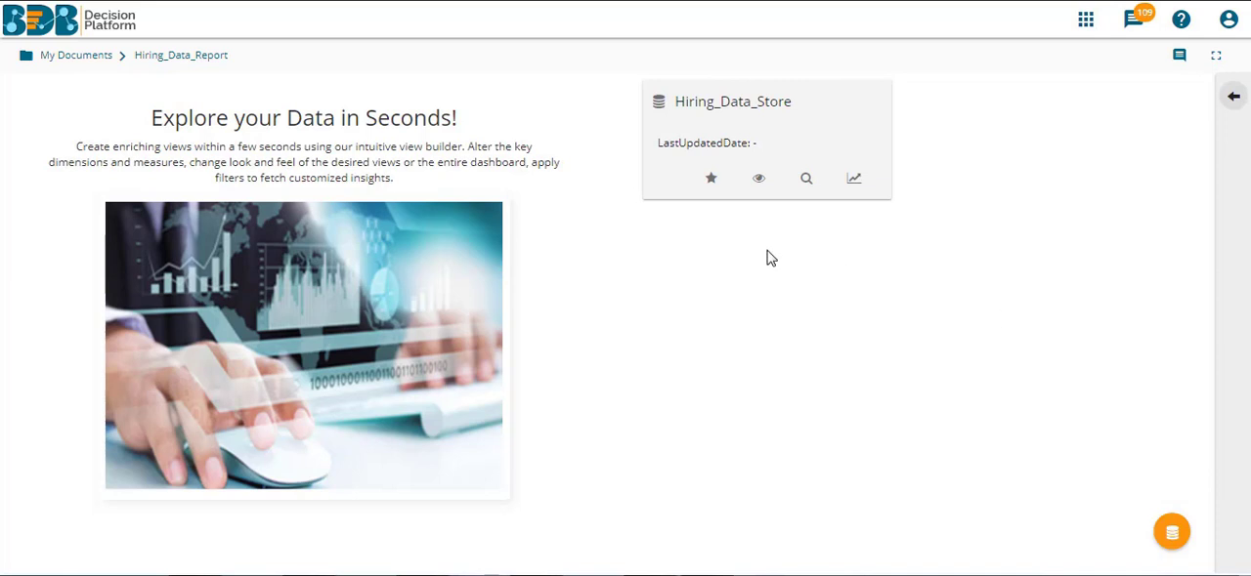
left_click(759, 184)
left_click(1233, 97)
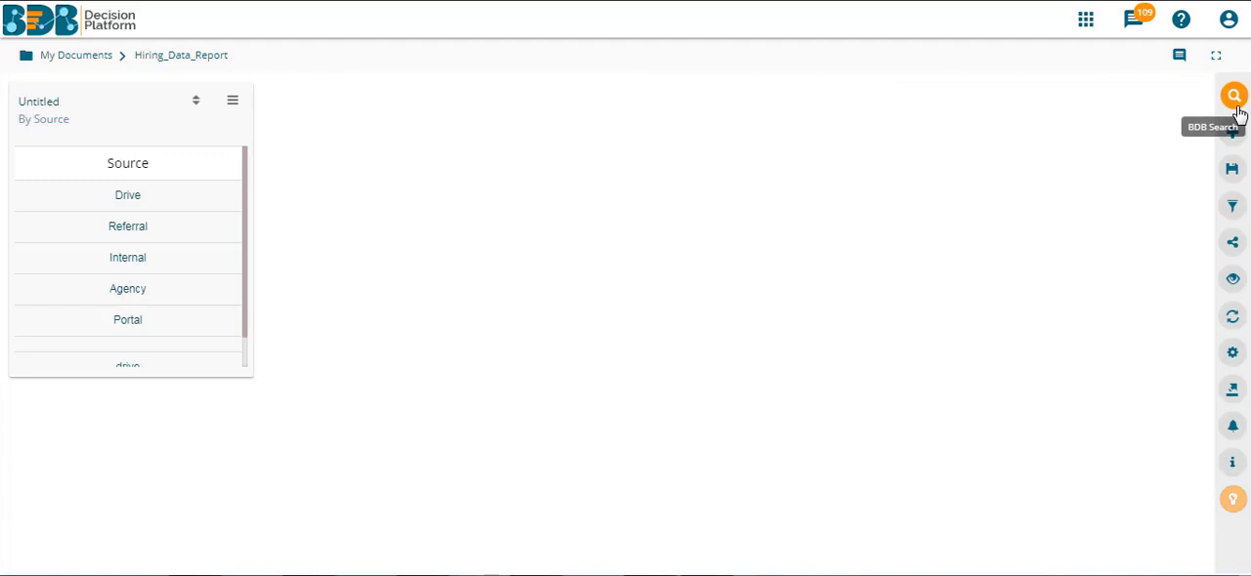
Open the Basic Insights of Hiring_Data_Store and examine the Skills summary, the MonthlyCTC figures and the Skills charts.
left_click(1234, 281)
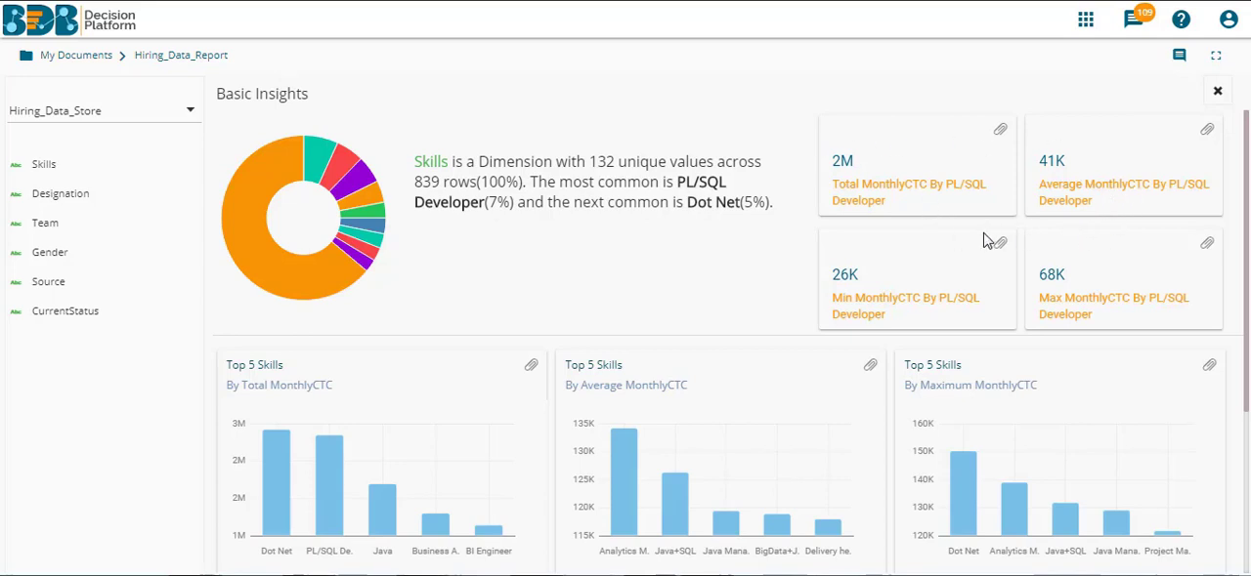
left_click(899, 194)
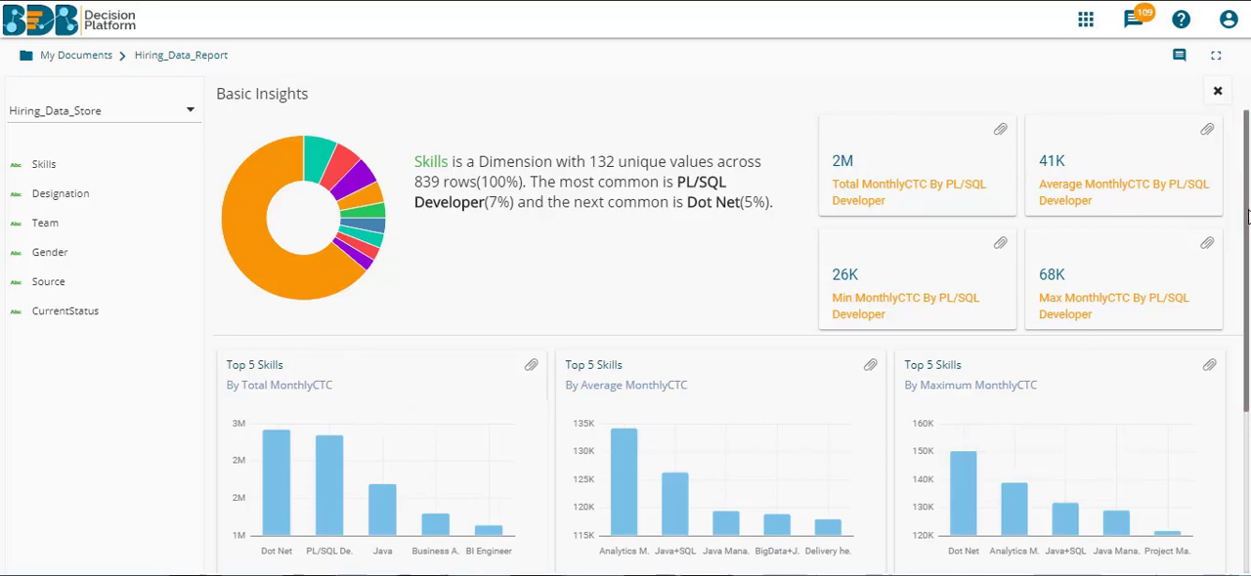
left_click_drag(1246, 215, 1247, 274)
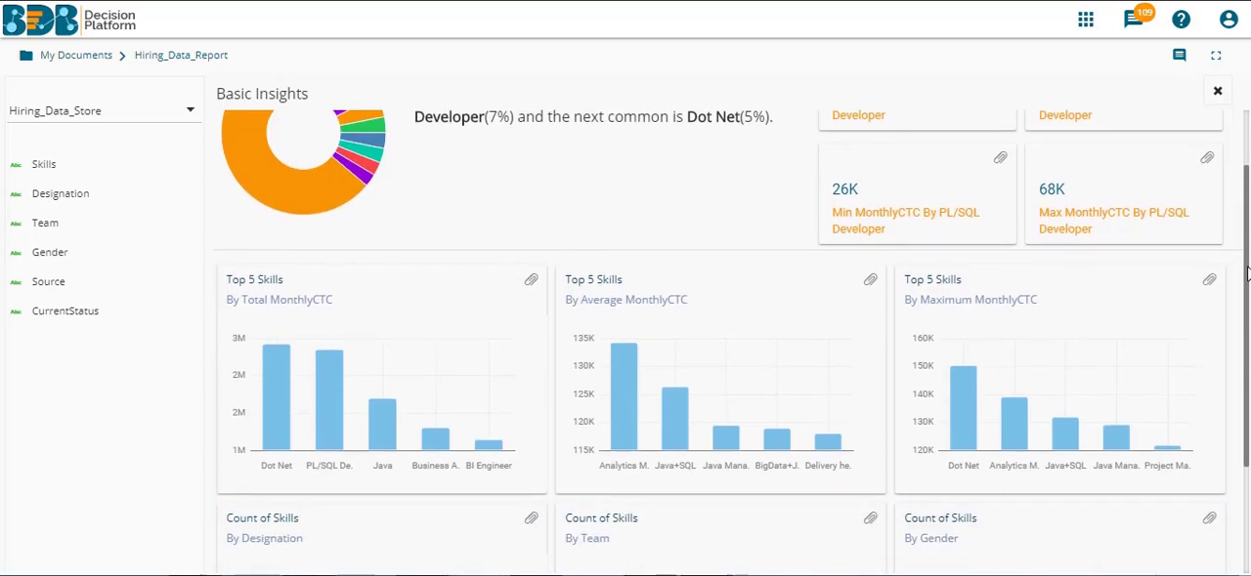
scroll(1207, 276, "down", 2)
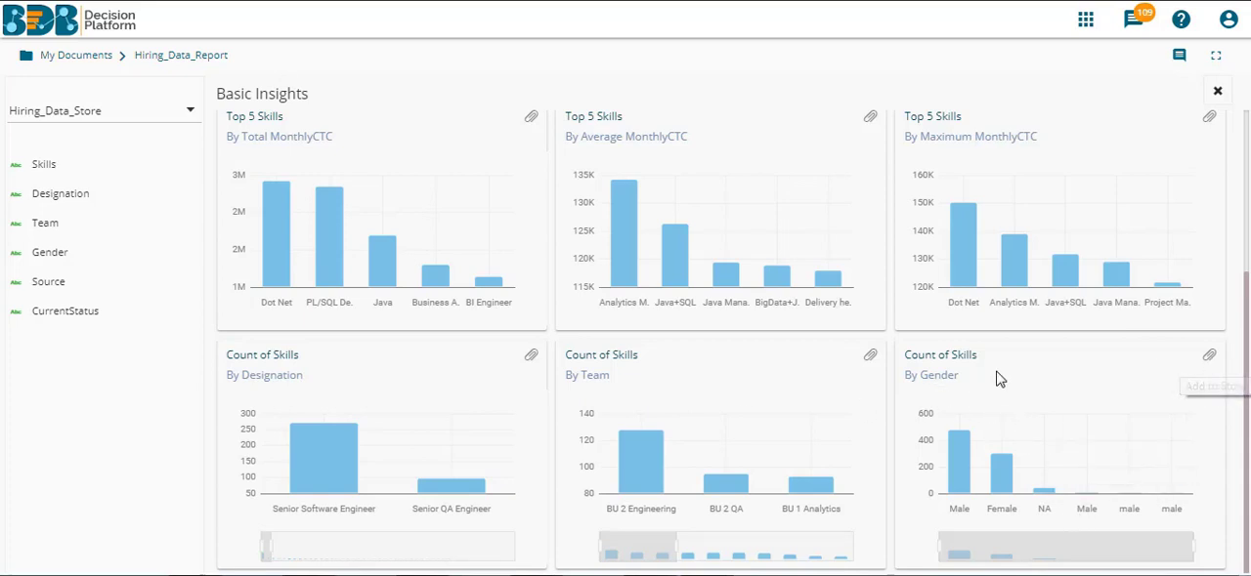
scroll(995, 369, "up", 3)
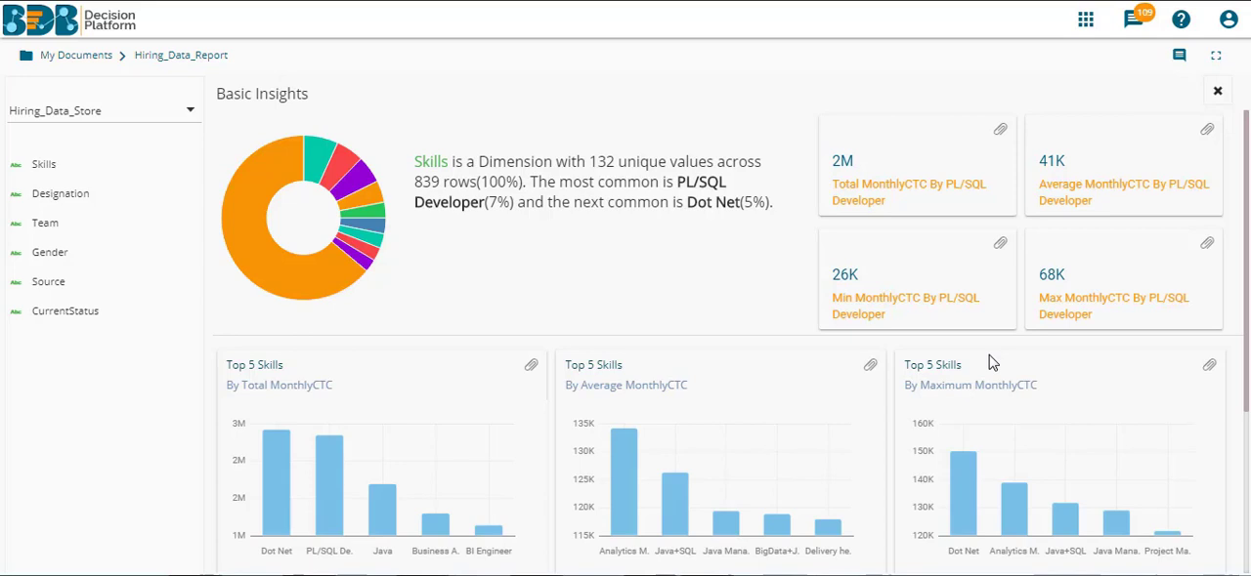
Examine the basic insights for the Designation, Team, Source and CurrentStatus dimensions.
left_click(84, 199)
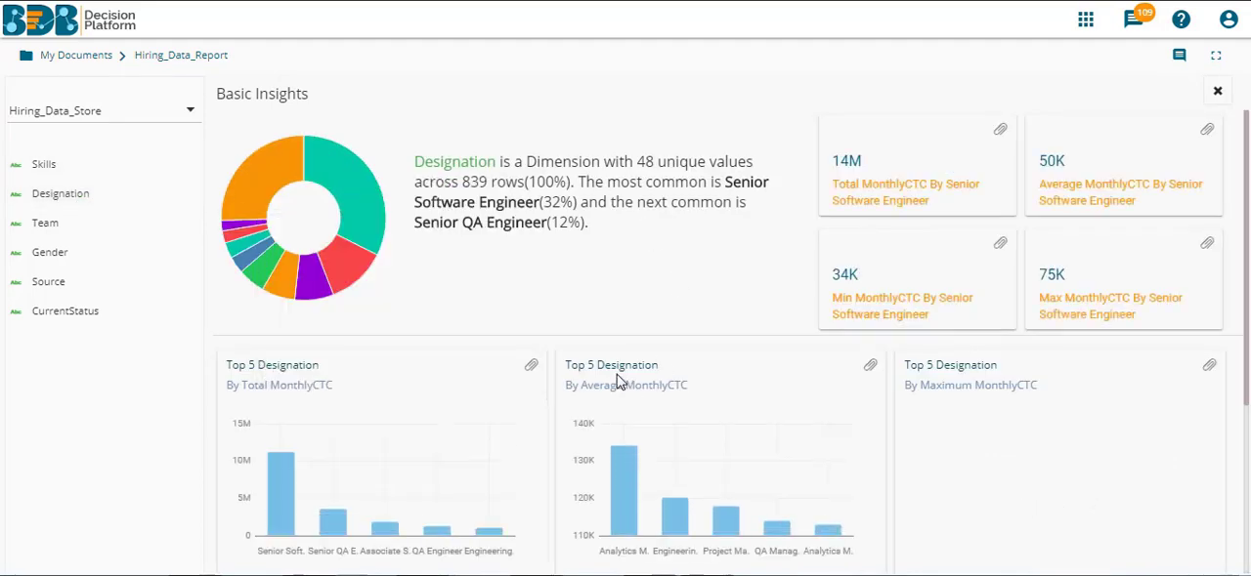
left_click(95, 231)
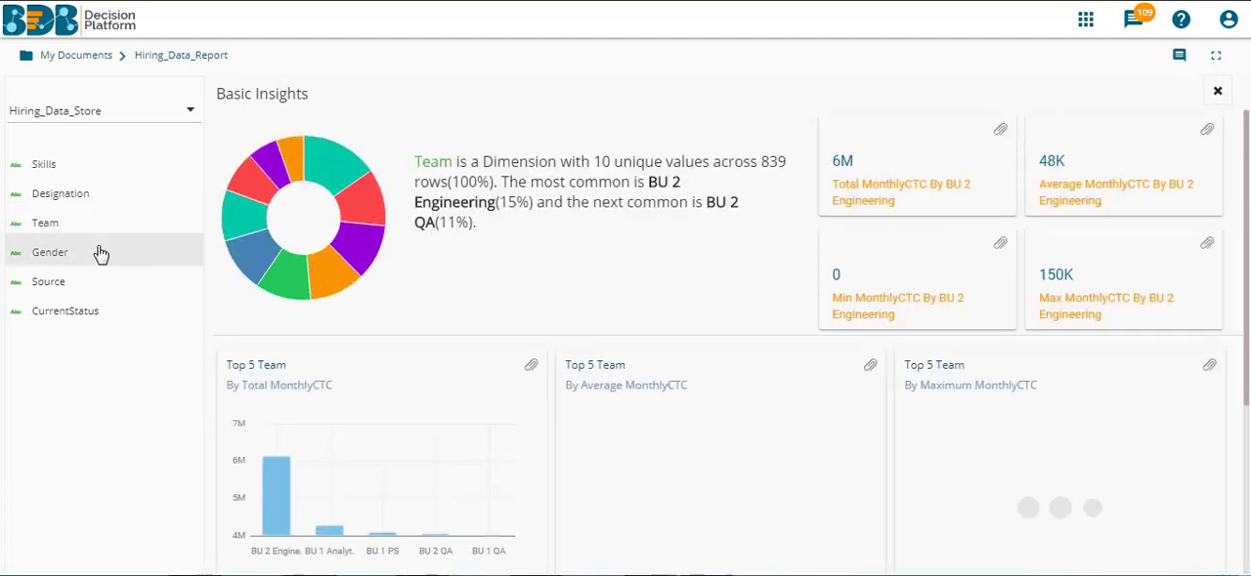
left_click(73, 283)
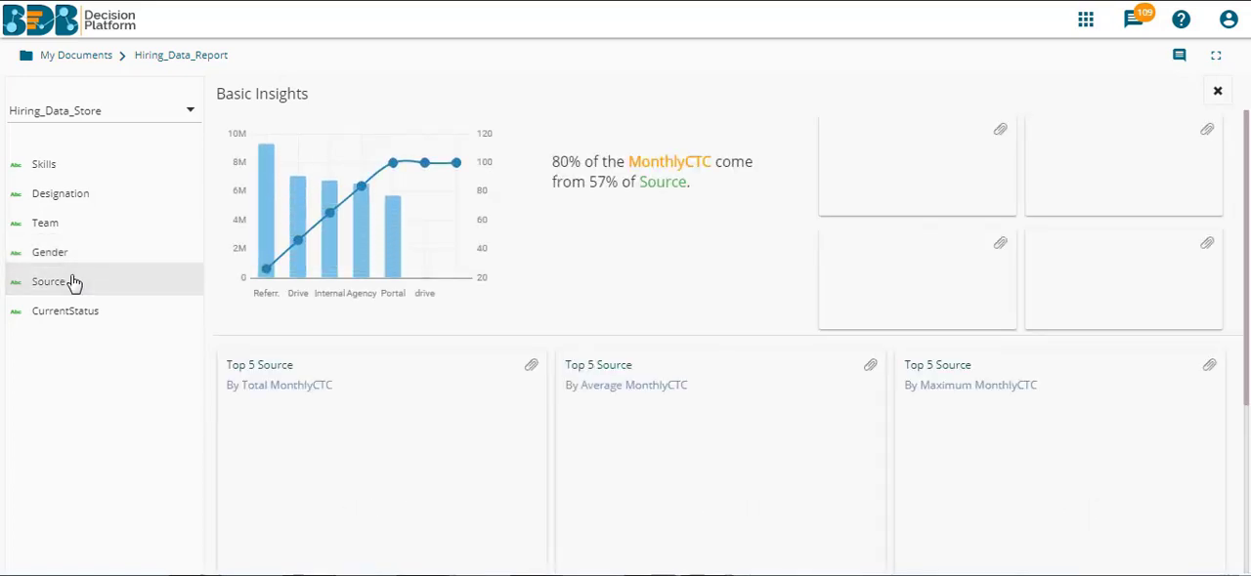
left_click(97, 313)
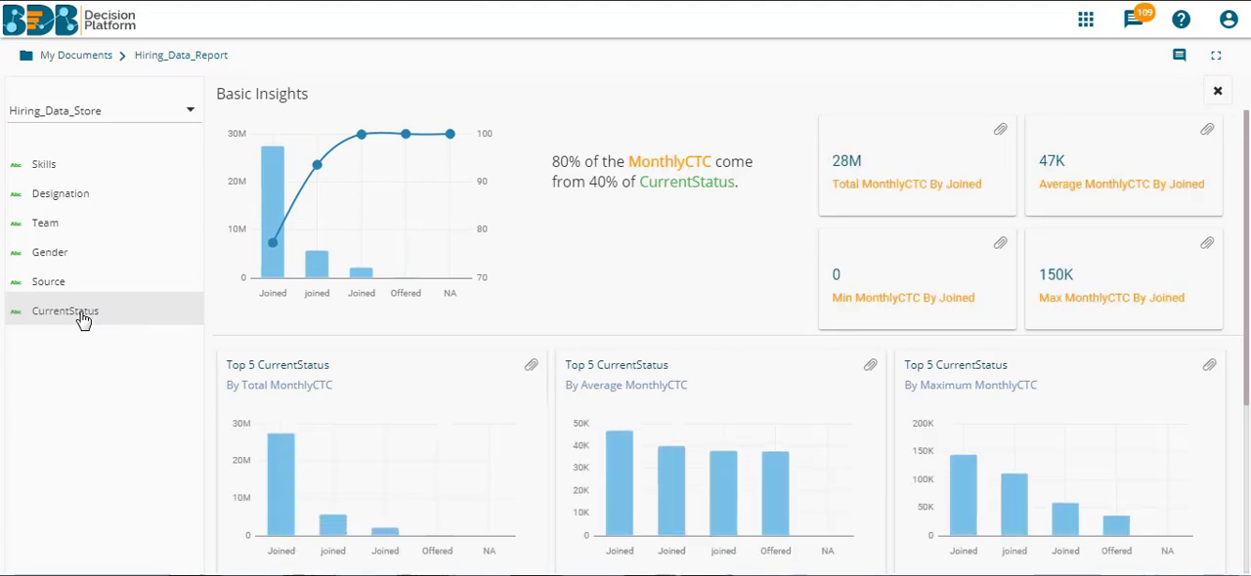
Add the Top 5 Skills by Maximum MonthlyCTC chart from the Skills insights to the story and close the insights.
left_click(105, 168)
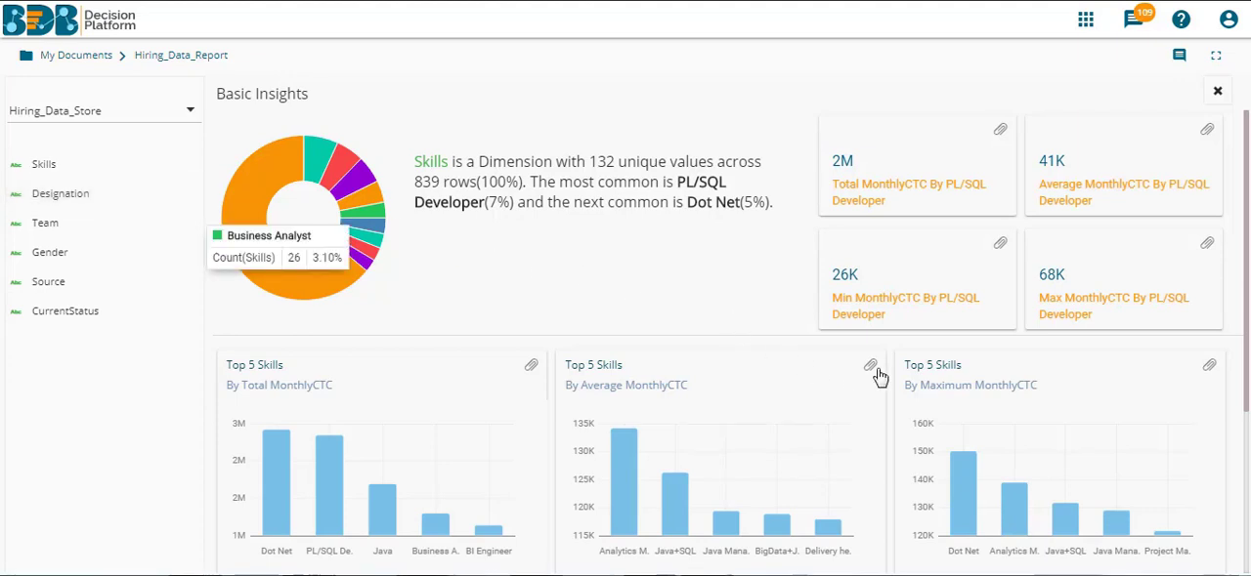
left_click(1209, 370)
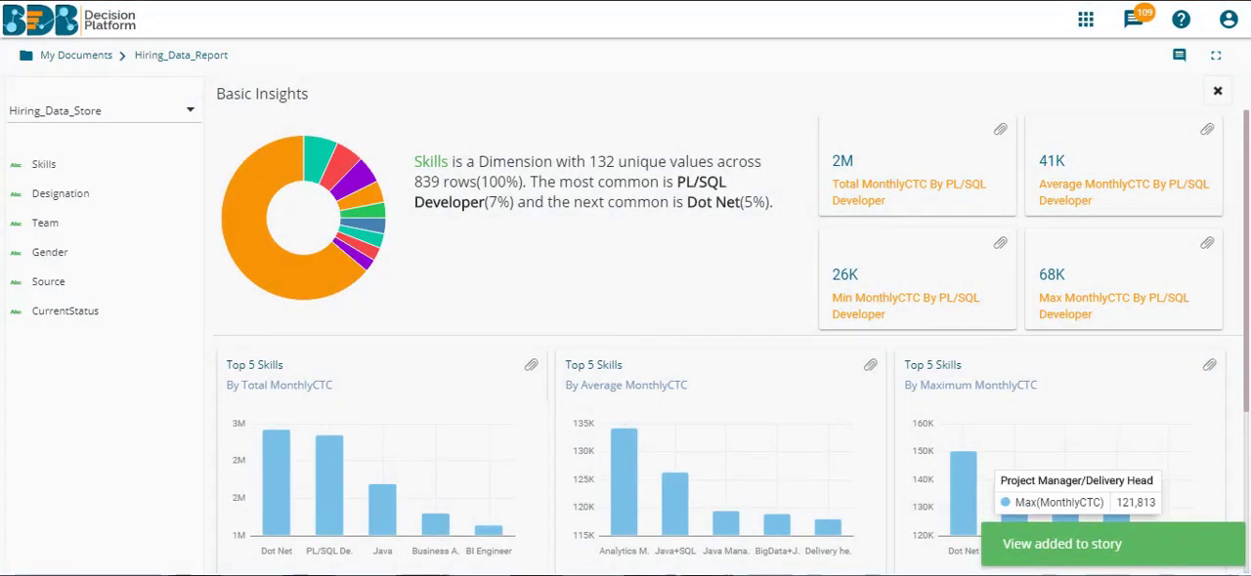
left_click(1214, 93)
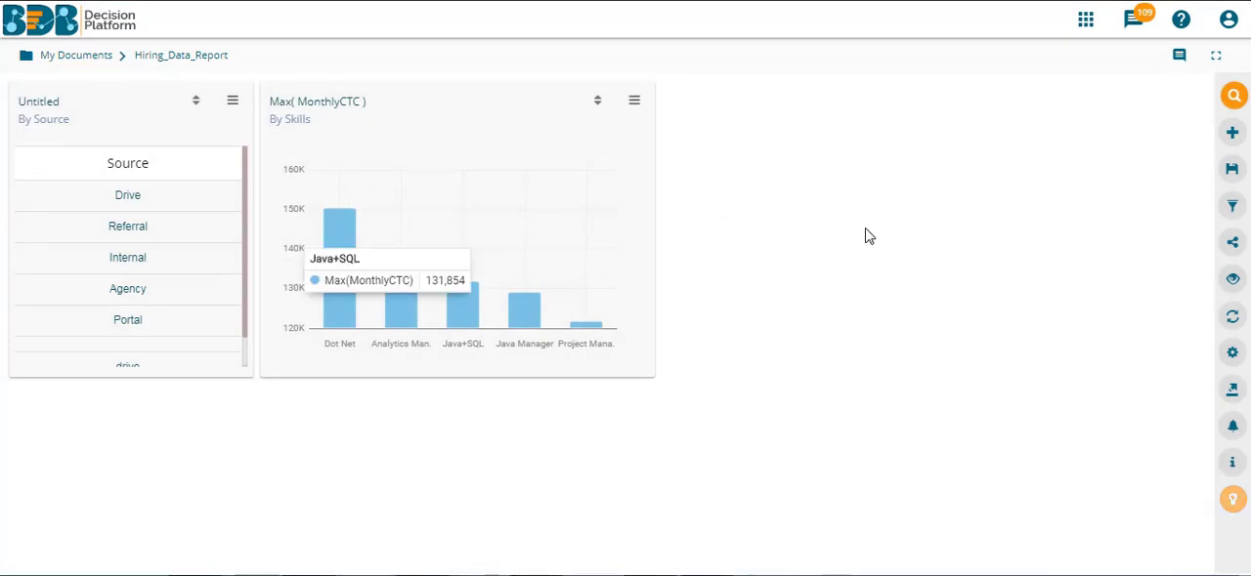
left_click(1232, 132)
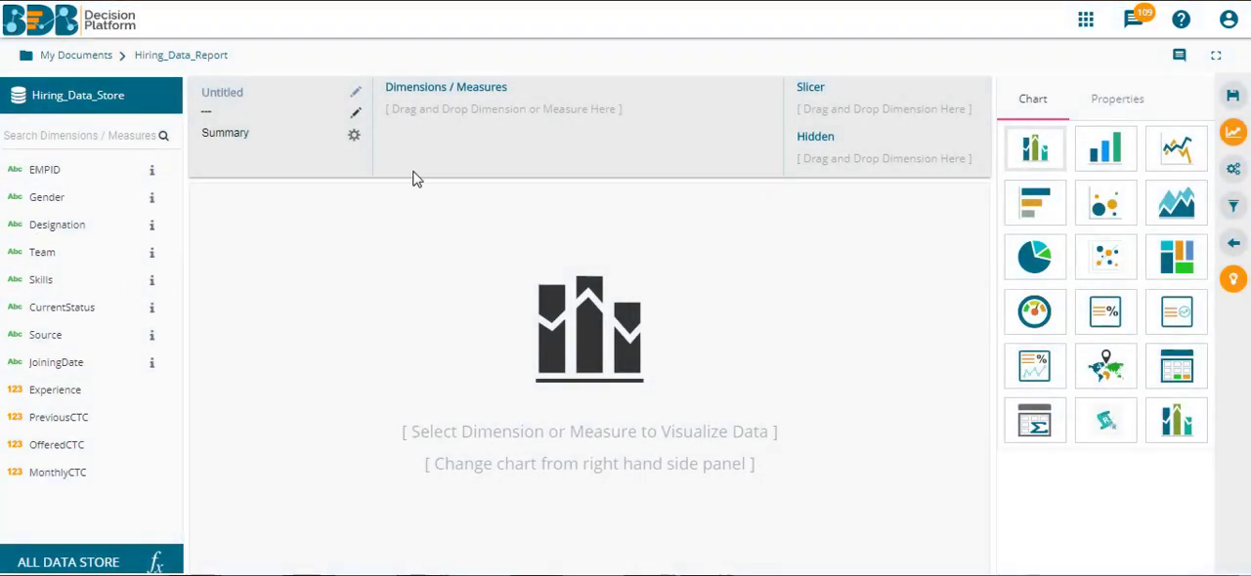
left_click(1233, 246)
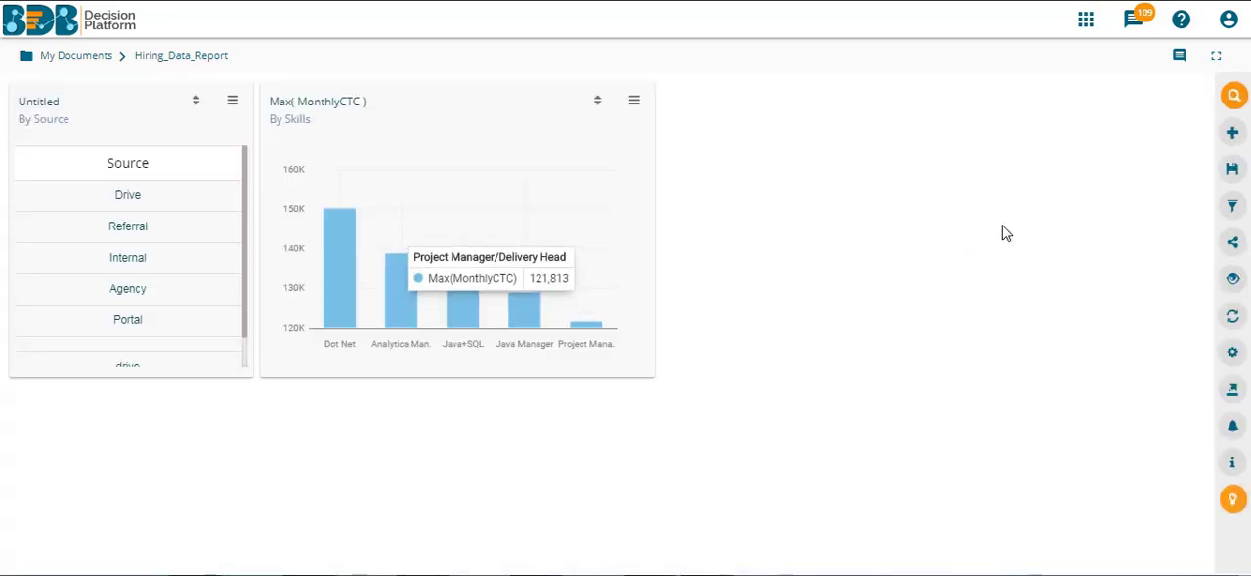